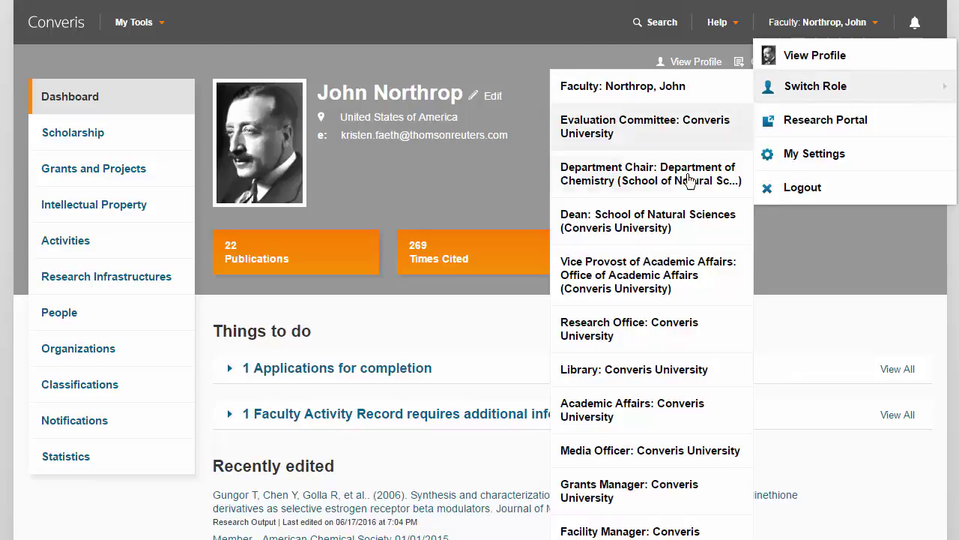
Switch to the Library role for Converis University and look through its Research Outputs list under Scholarship.
left_click(658, 370)
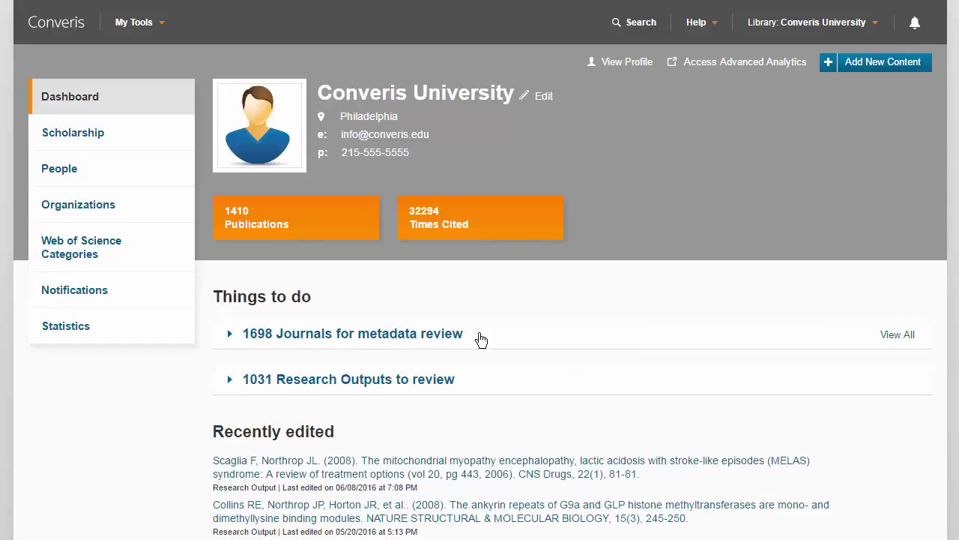
left_click(161, 148)
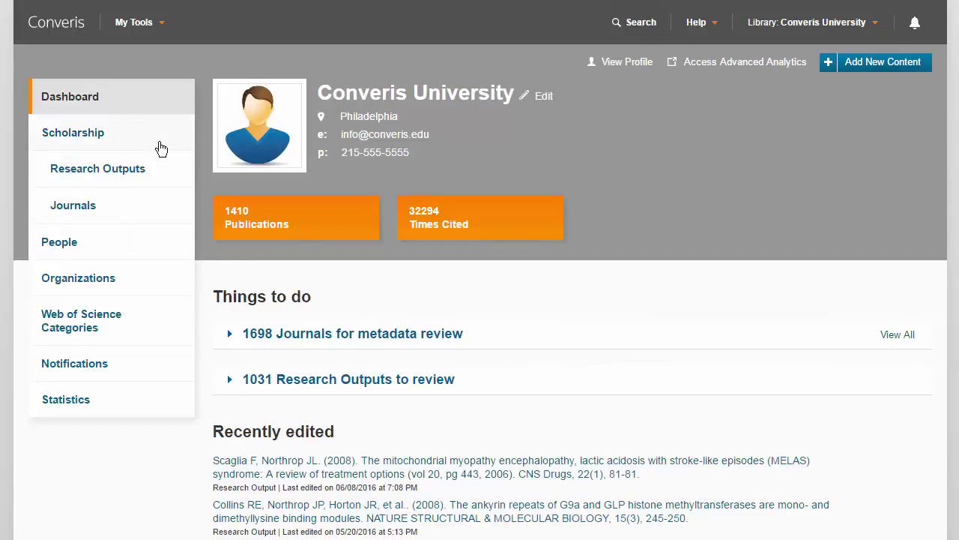
left_click(154, 171)
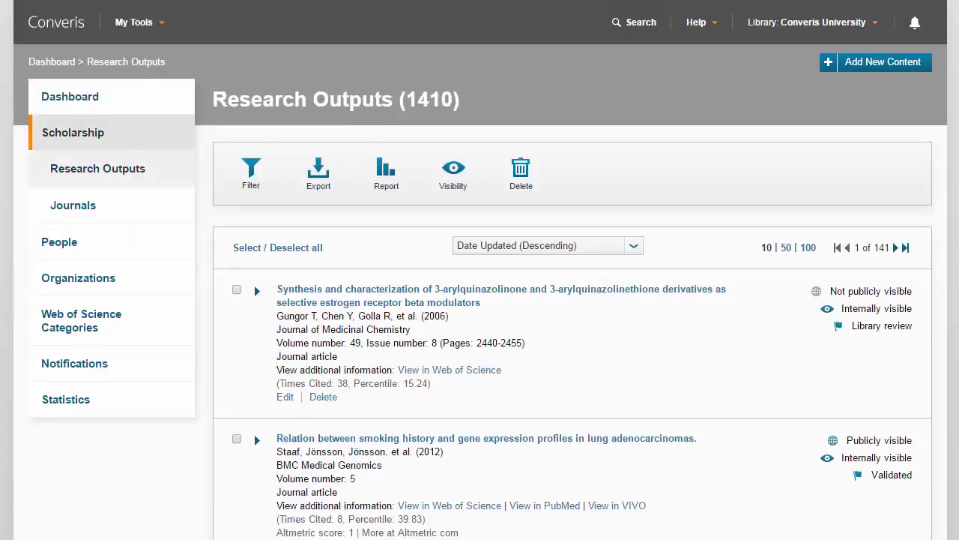
scroll(480, 269, "down", 2)
scroll(480, 270, "down", 4)
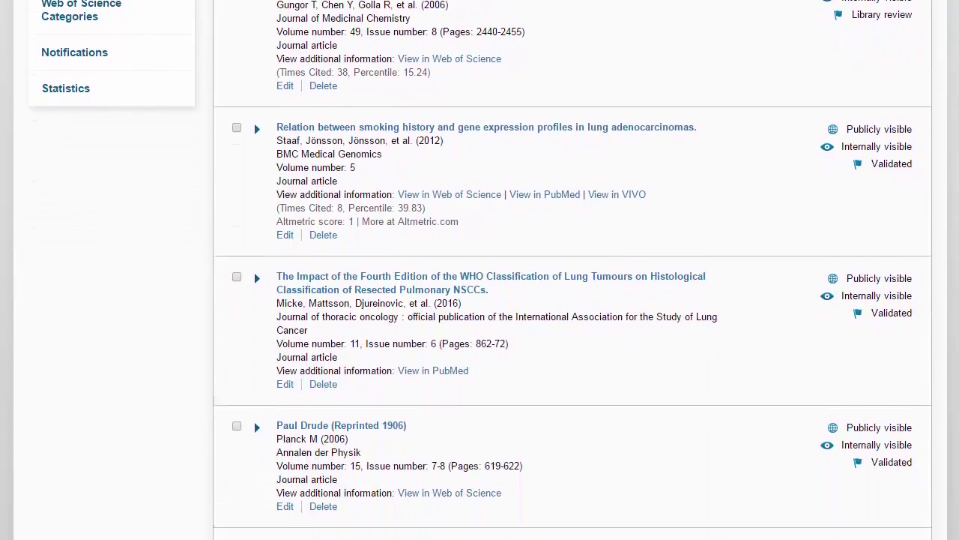
scroll(479, 270, "down", 3)
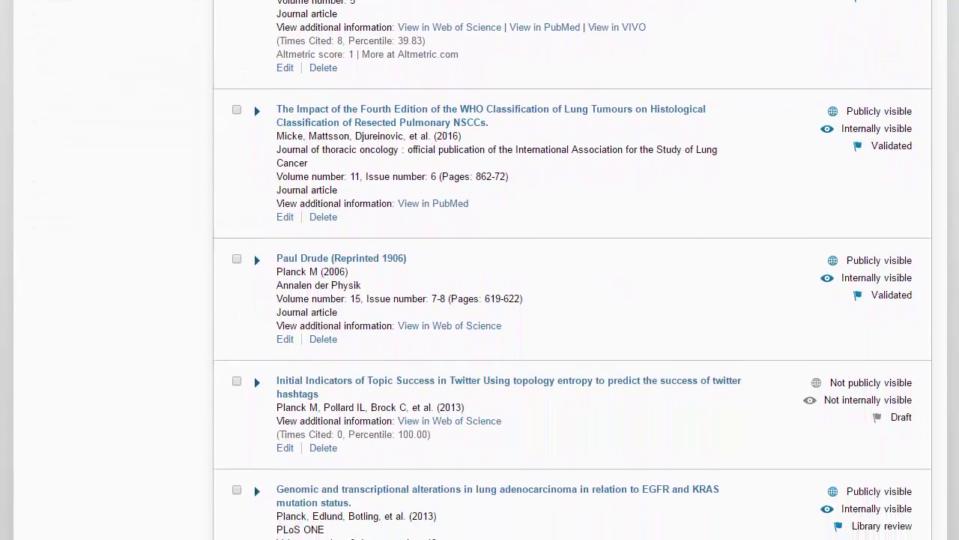
scroll(480, 270, "down", 1)
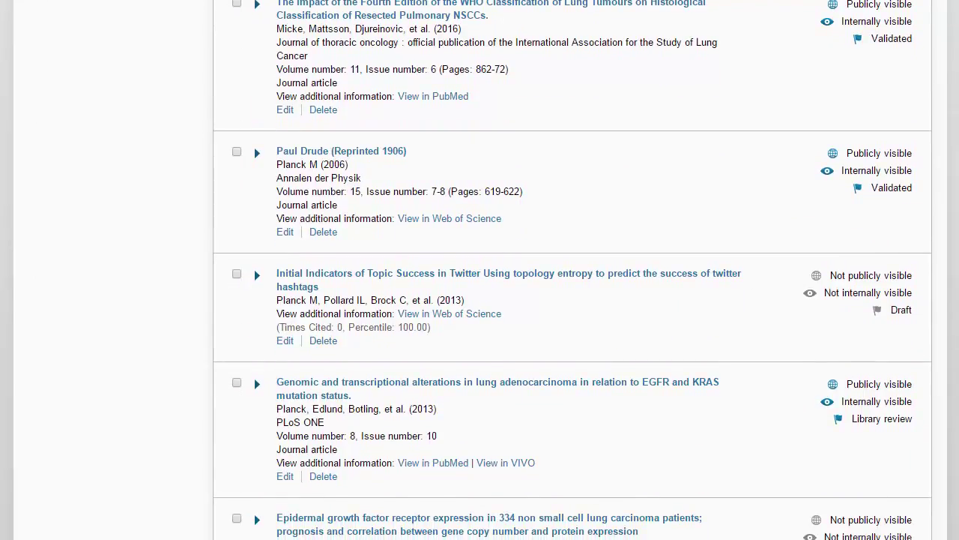
scroll(480, 270, "up", 8)
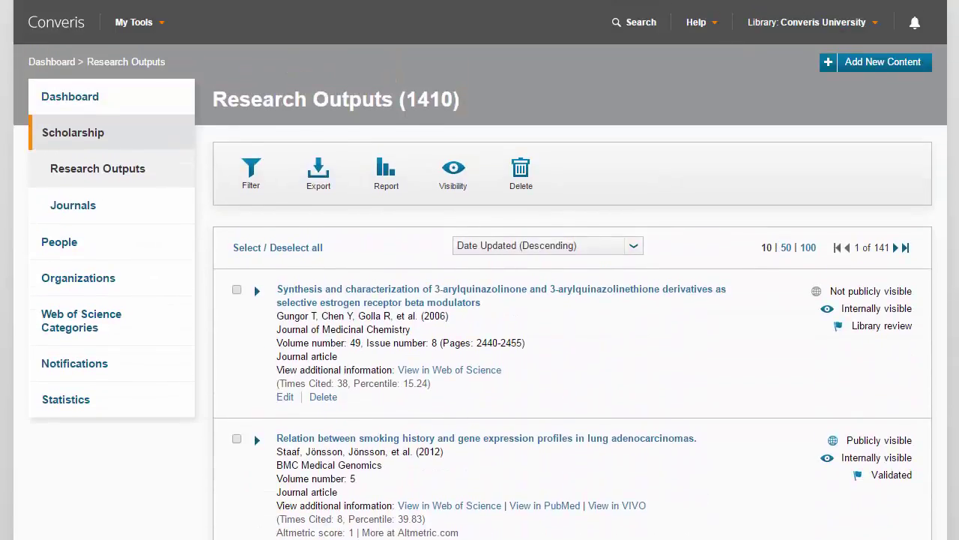
Start adding a new scholarship Research Output and choose to import it from external sources.
left_click(832, 63)
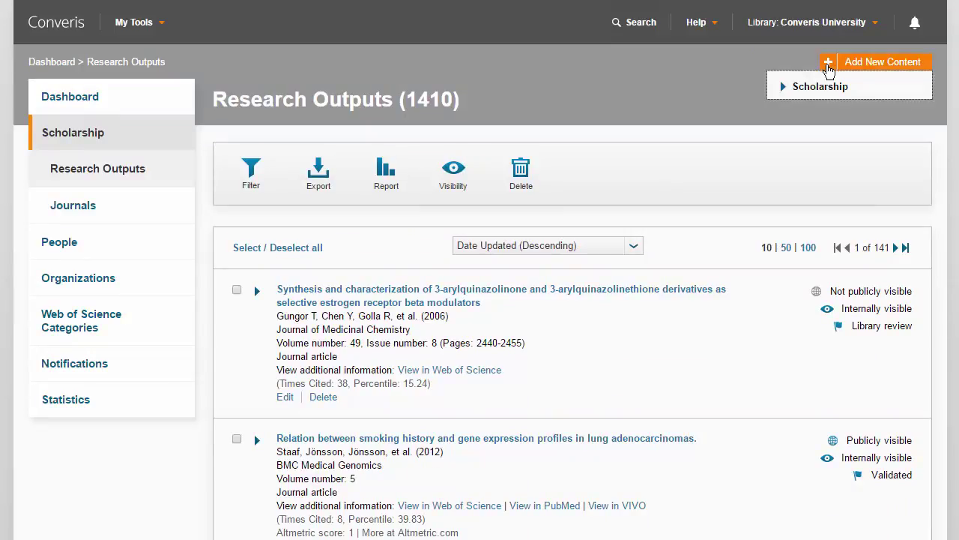
left_click(825, 87)
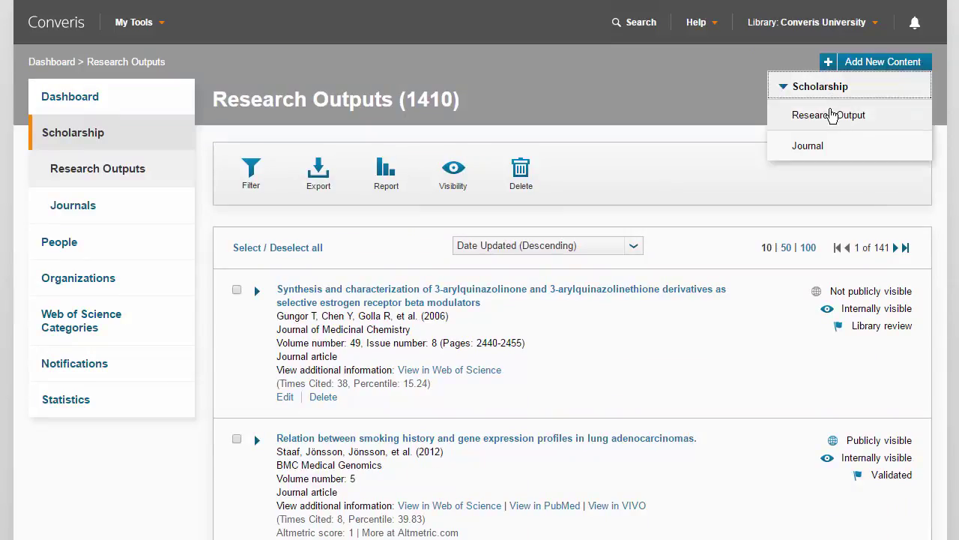
left_click(829, 115)
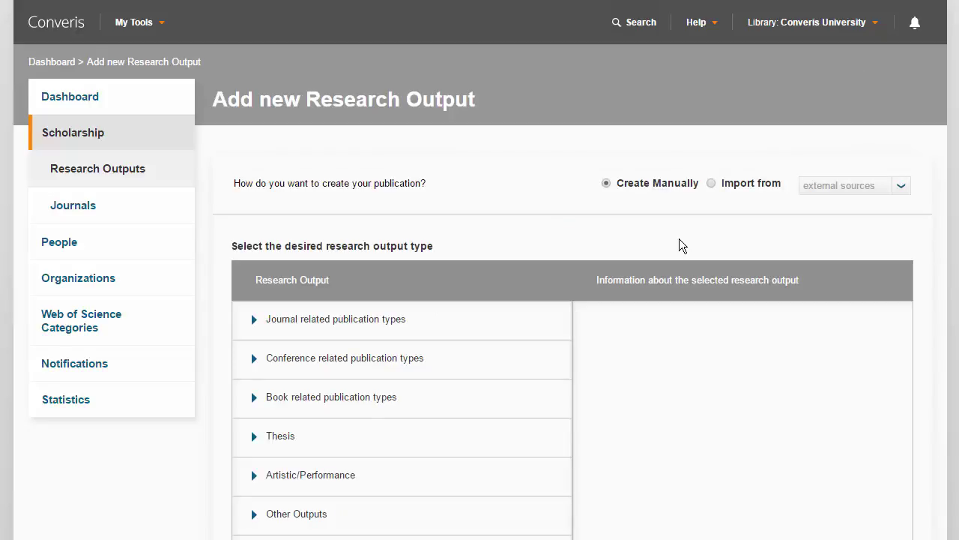
key("Tab")
left_click(711, 185)
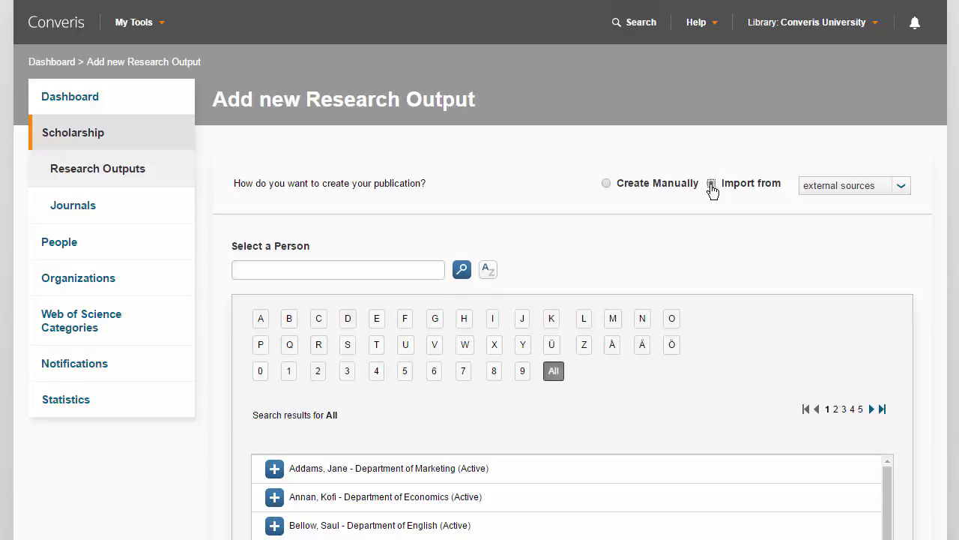
Find the Department of Chemistry faculty member by surname and select them as the person for the import.
left_click(426, 269)
type("northrop")
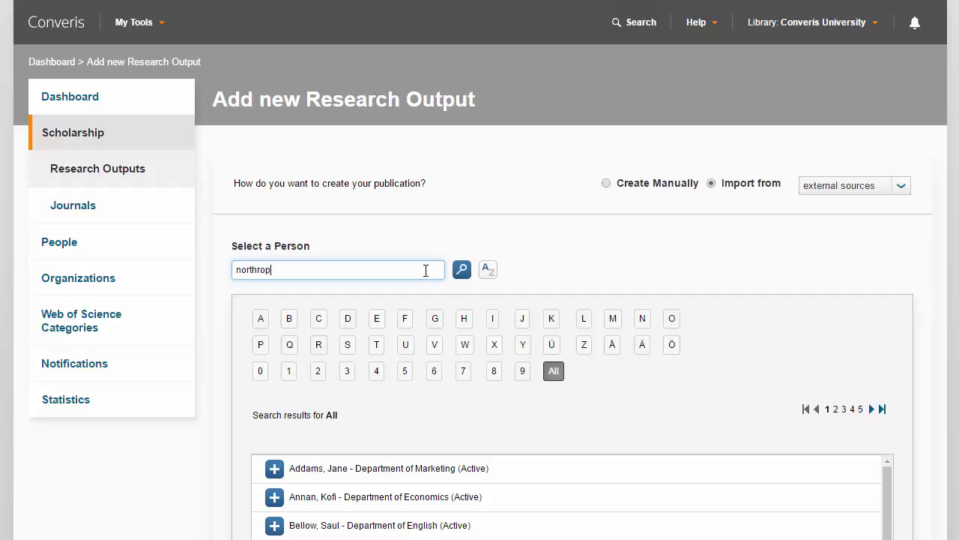
left_click(462, 270)
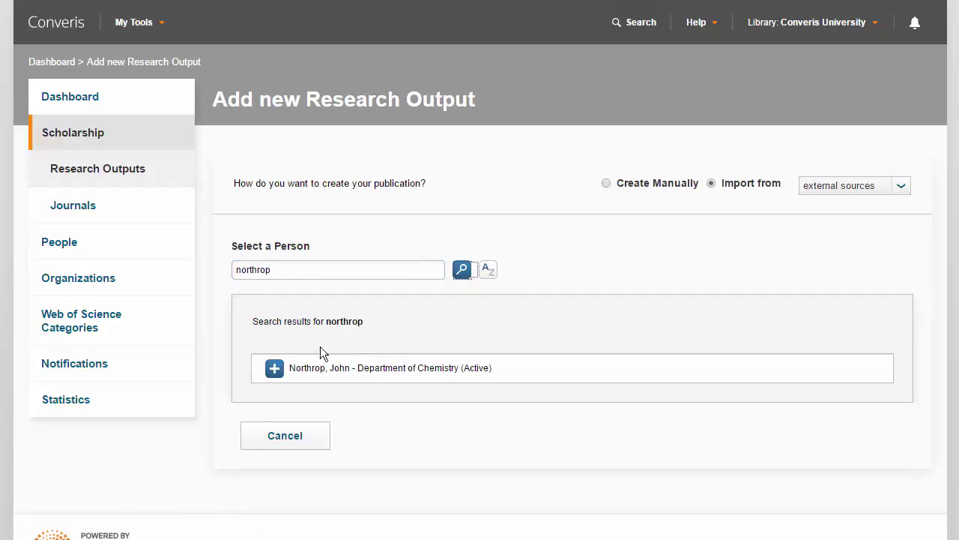
left_click(275, 368)
scroll(481, 270, "down", 2)
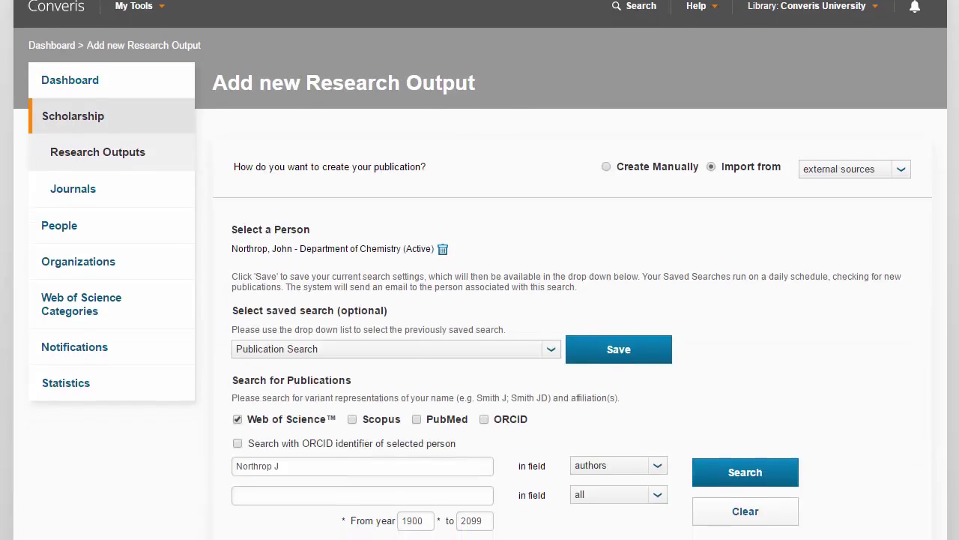
Search Web of Science for the selected person's publications from 2005 to 2006.
scroll(480, 270, "down", 1)
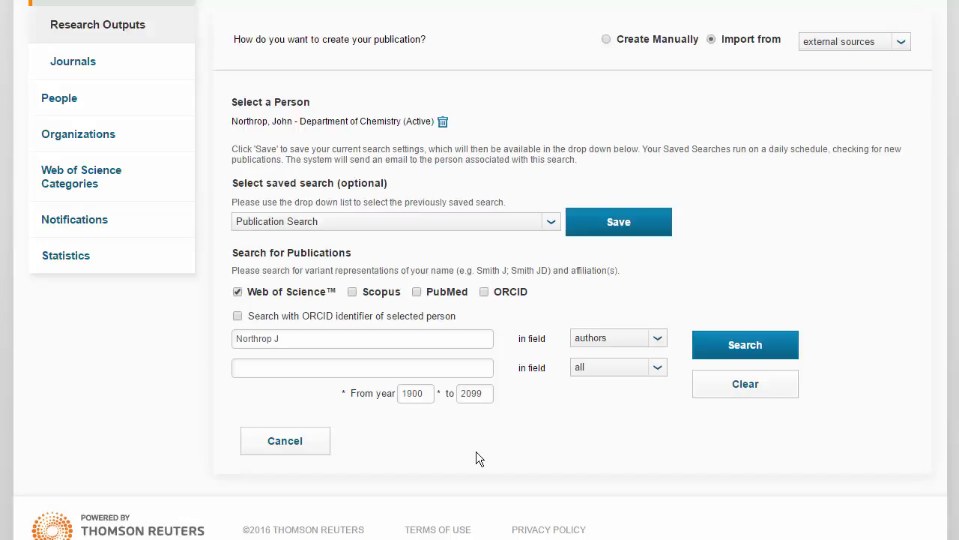
left_click_drag(431, 396, 382, 395)
type("2005")
left_click_drag(486, 394, 420, 391)
type("2006")
left_click(738, 352)
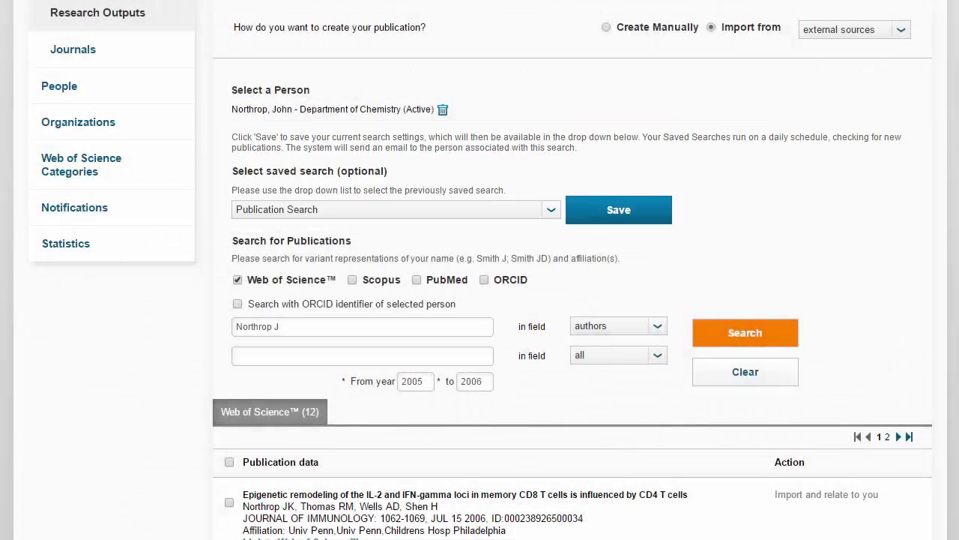
Select the publication "Visceral endoderm function is regulated by quaking and required for vascular development" and confirm its import.
scroll(480, 270, "down", 3)
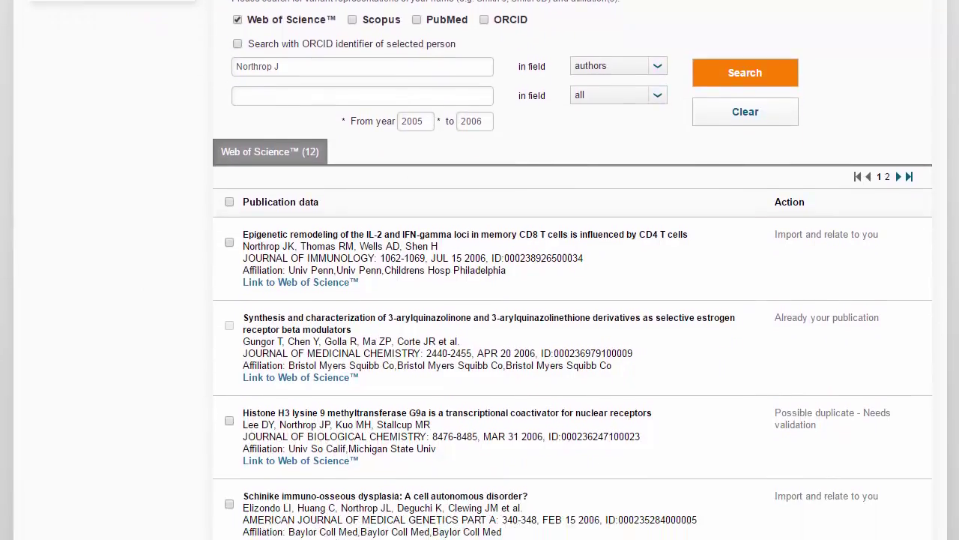
scroll(480, 270, "down", 2)
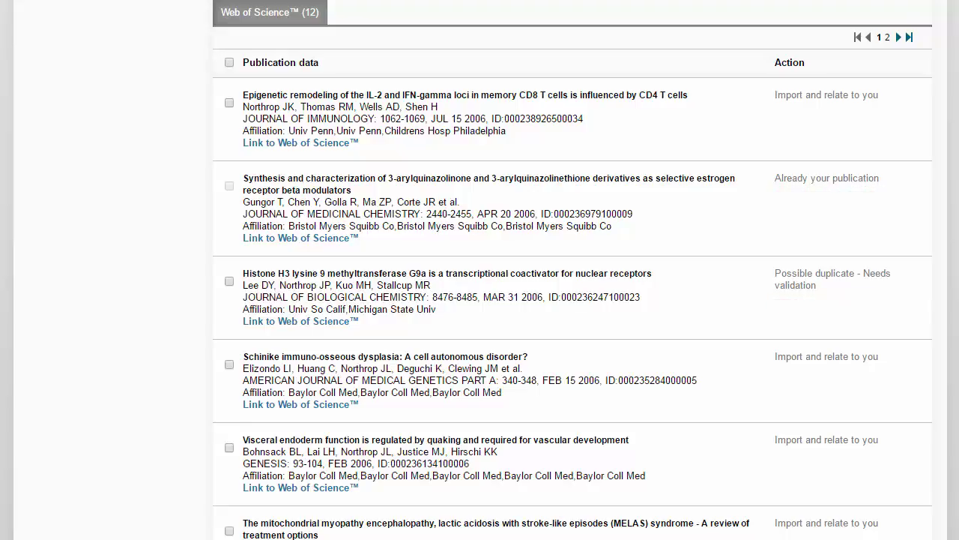
left_click(229, 448)
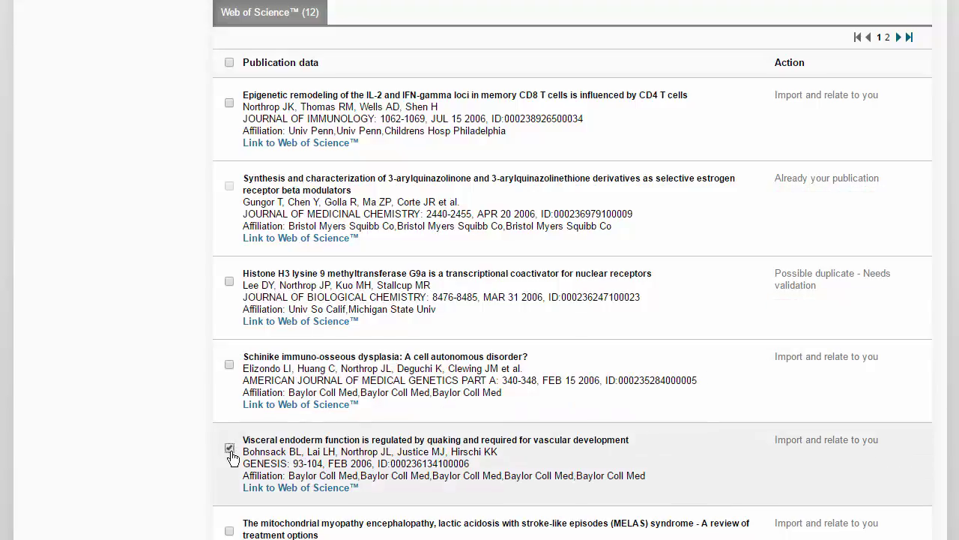
scroll(230, 448, "down", 1)
scroll(573, 270, "down", 5)
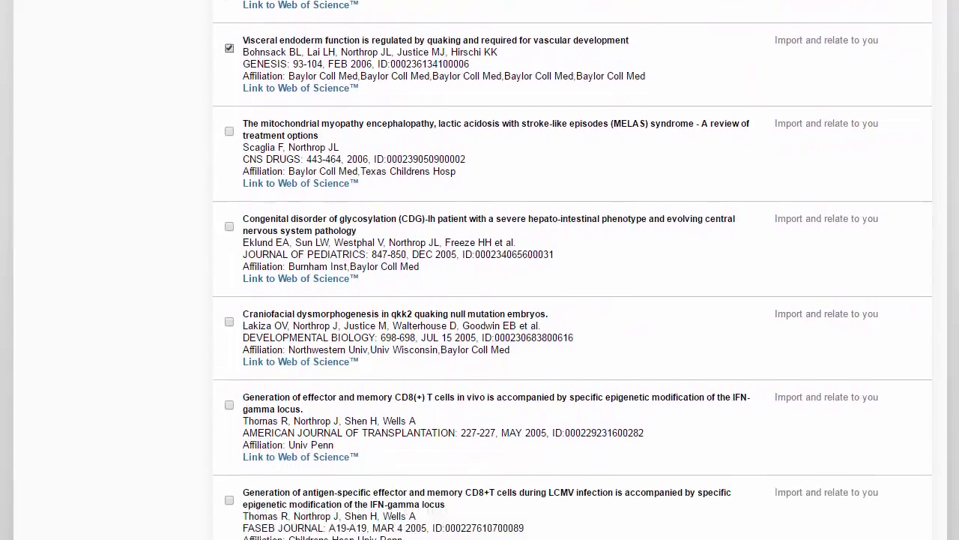
scroll(479, 270, "down", 1)
left_click(877, 448)
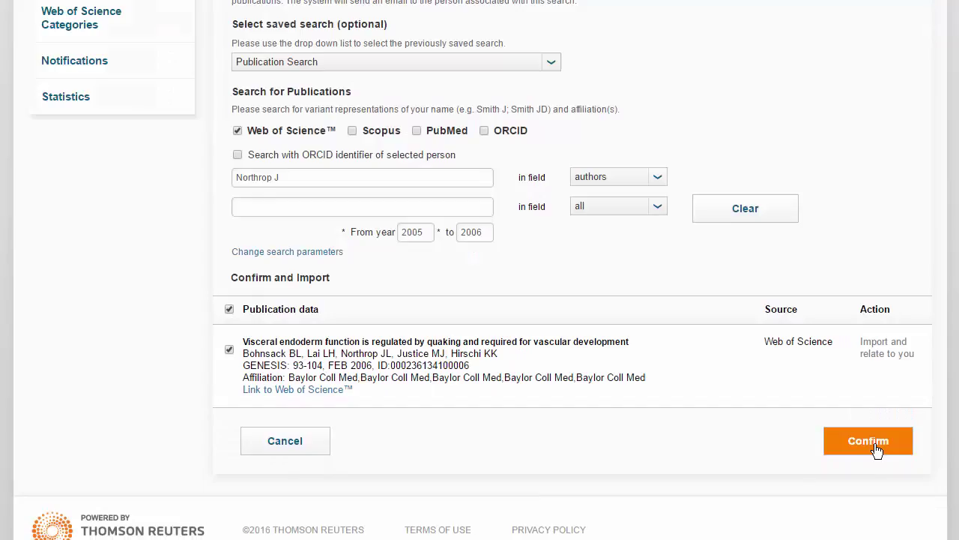
left_click(877, 448)
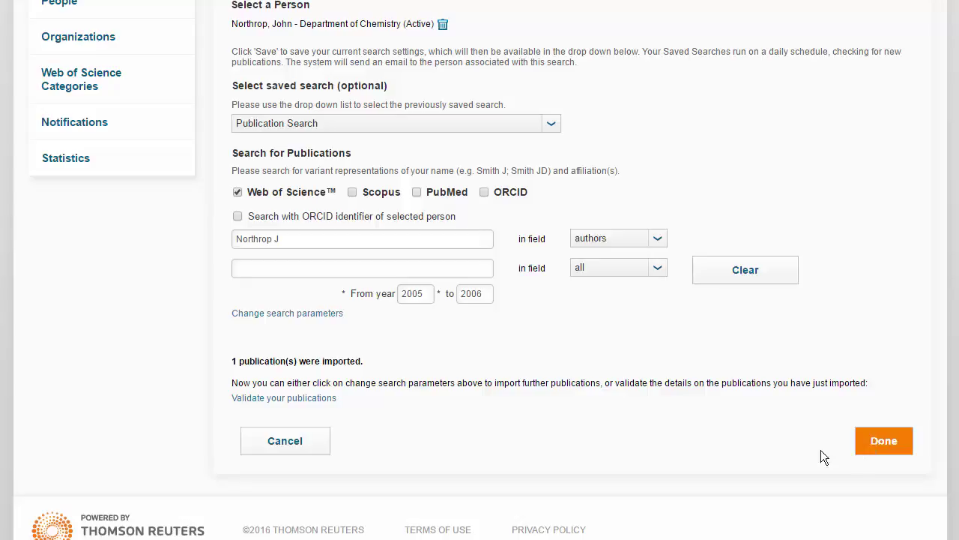
Go to validating the imported publications, open the "Visceral endoderm function" article for editing and review its key information, authors and journal details.
left_click(325, 402)
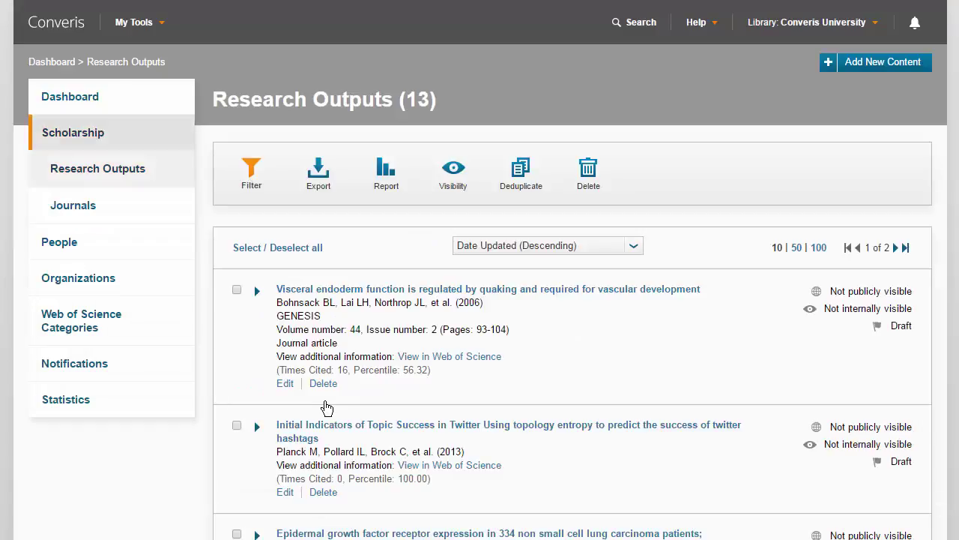
left_click(284, 385)
scroll(479, 300, "down", 6)
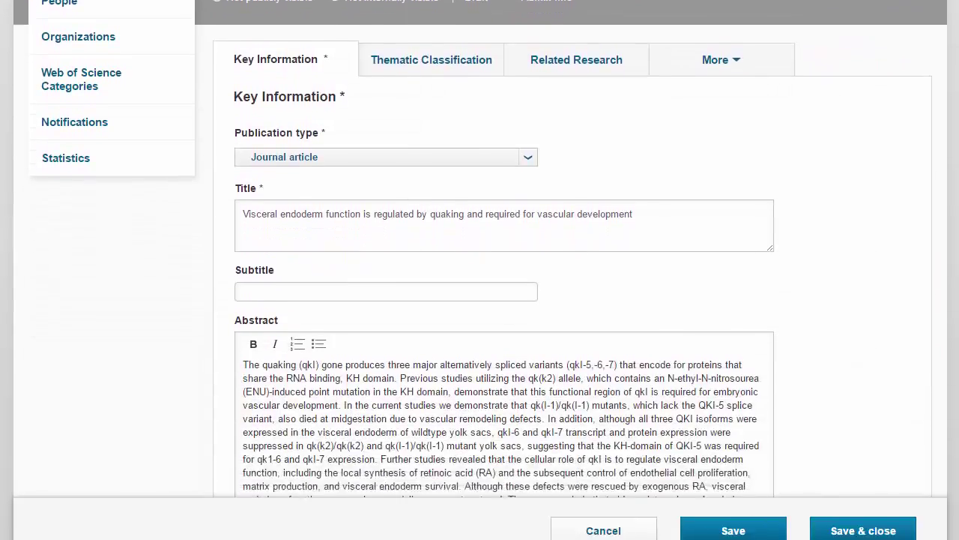
scroll(480, 300, "down", 5)
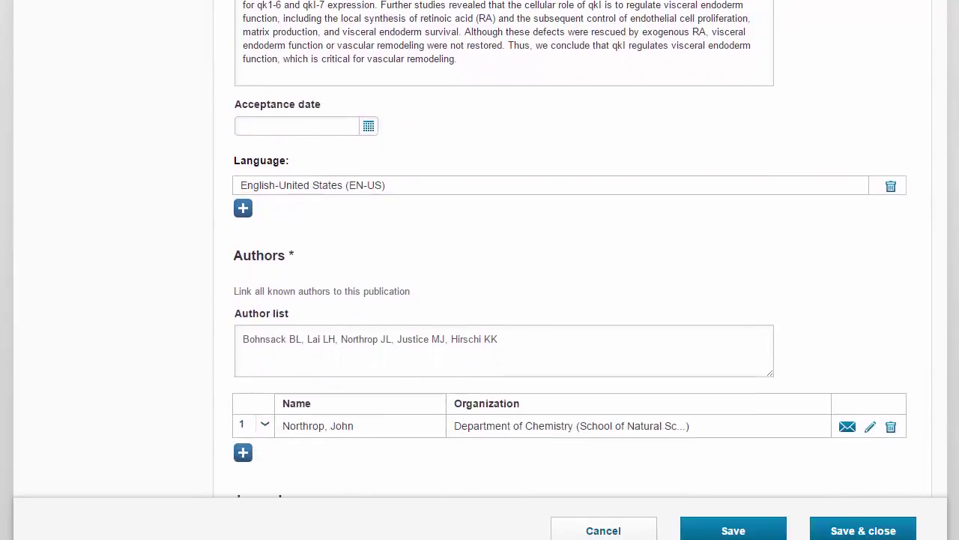
scroll(479, 300, "down", 5)
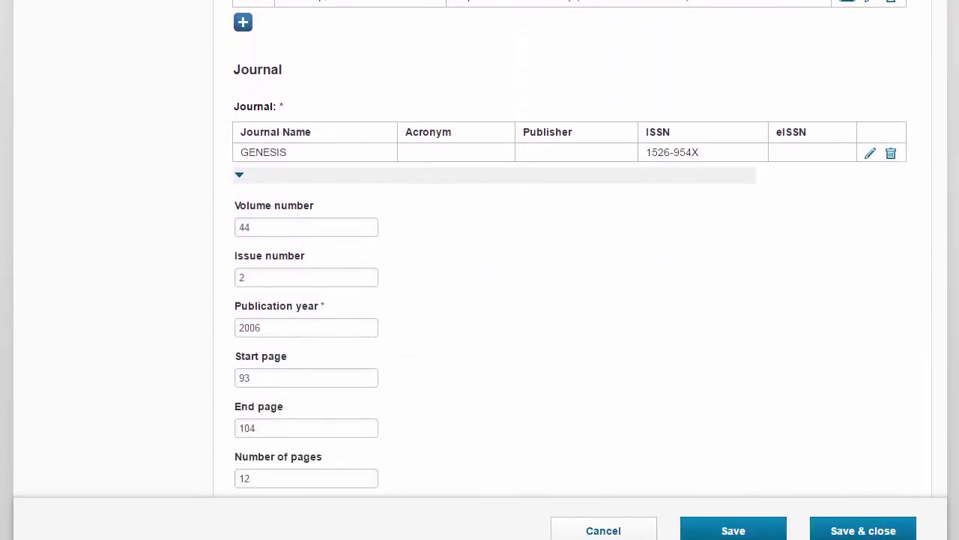
Save and close the publication record with the status Validated.
left_click(876, 530)
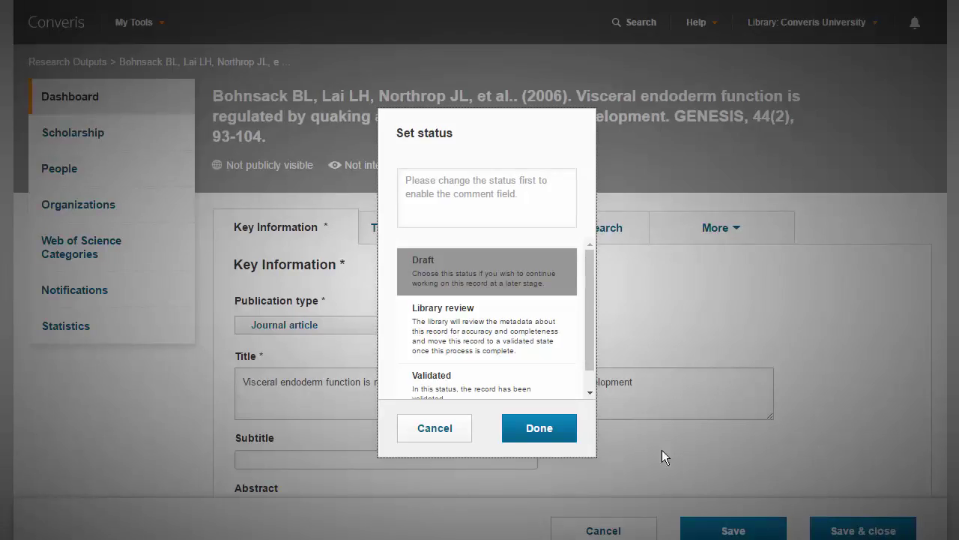
scroll(590, 368, "down", 1)
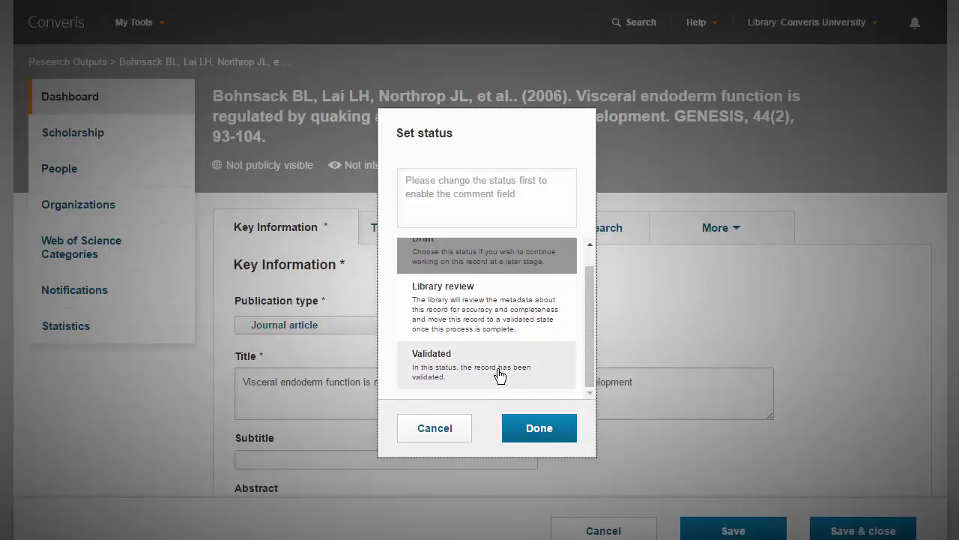
left_click(517, 389)
left_click(540, 429)
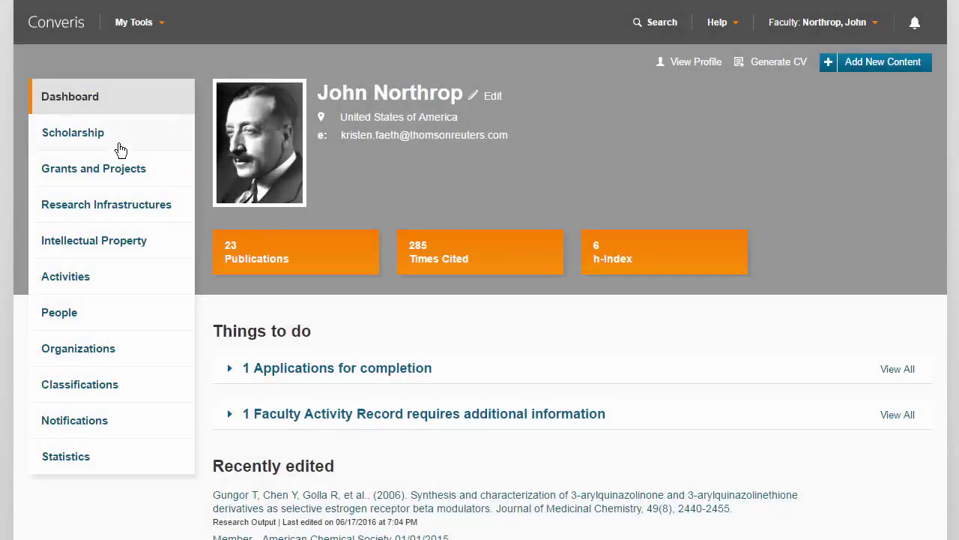
Open the Research Outputs list under Scholarship from the faculty member's dashboard.
left_click(120, 150)
left_click(118, 174)
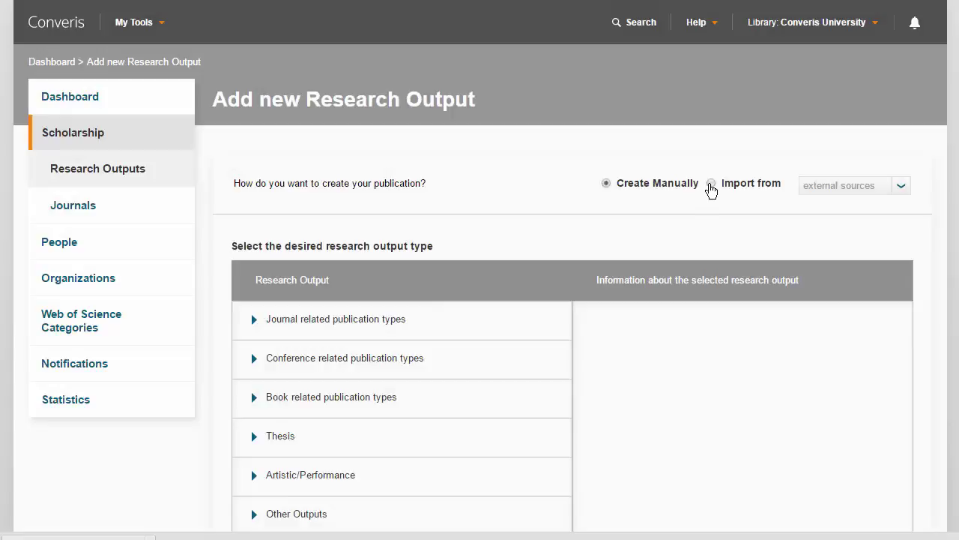
Choose to import the new research output from a file and select the Department of Chemistry faculty member as the person.
left_click(711, 185)
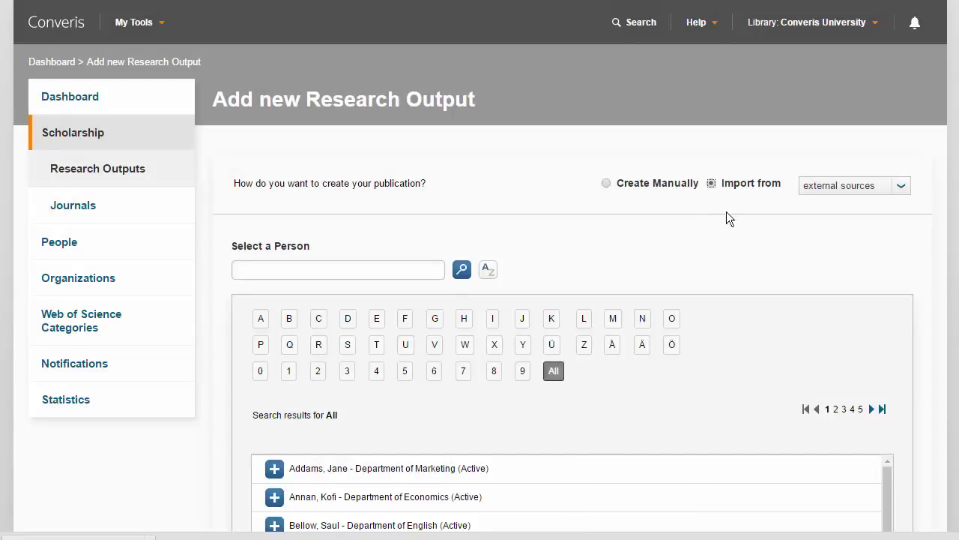
left_click(901, 186)
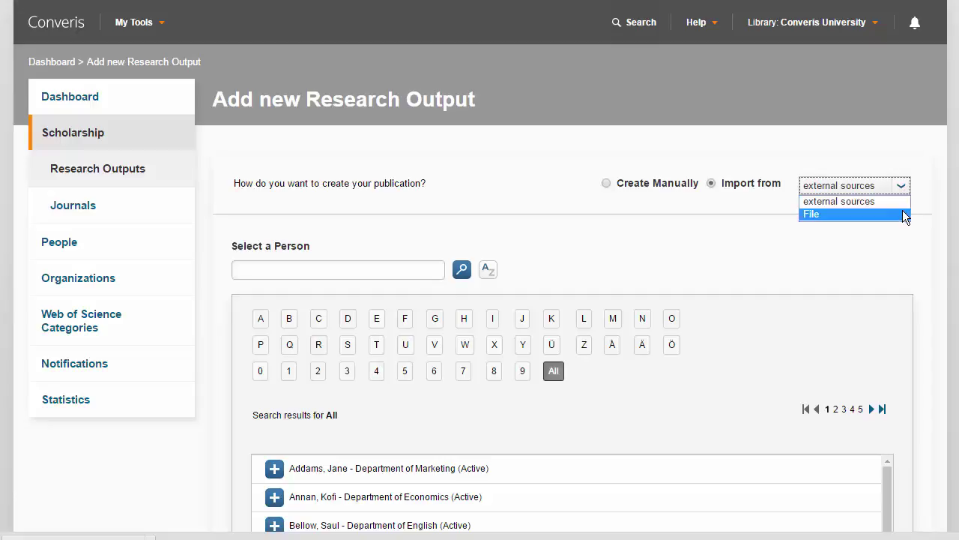
left_click(902, 211)
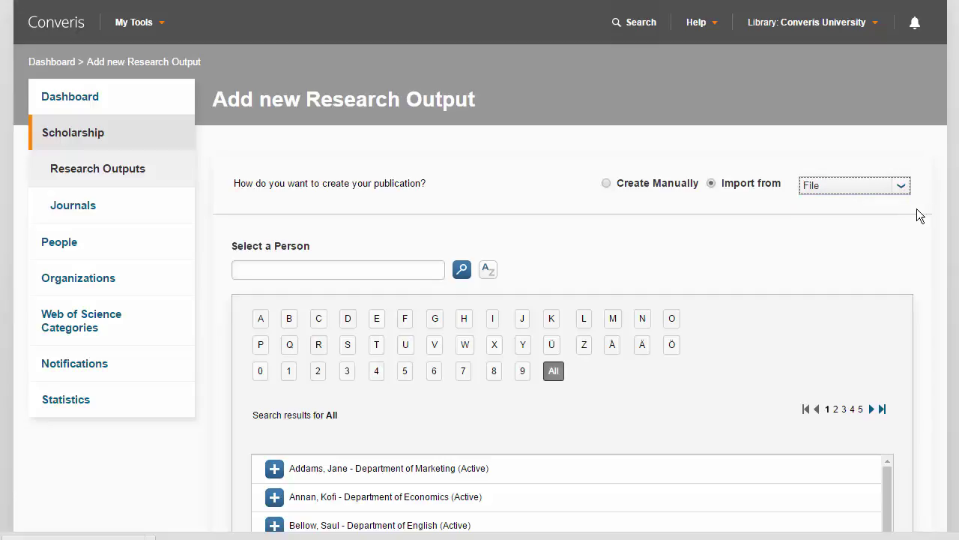
left_click(399, 269)
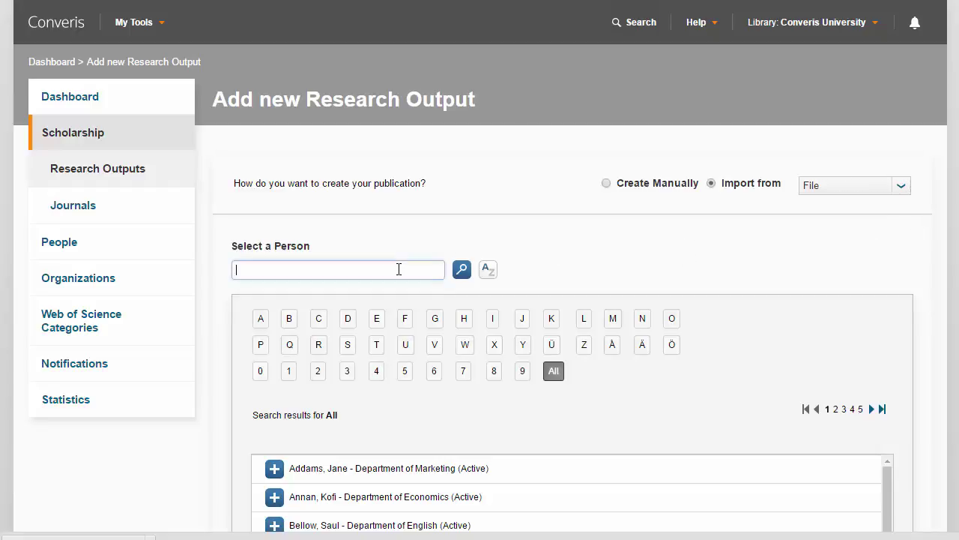
type("northrop")
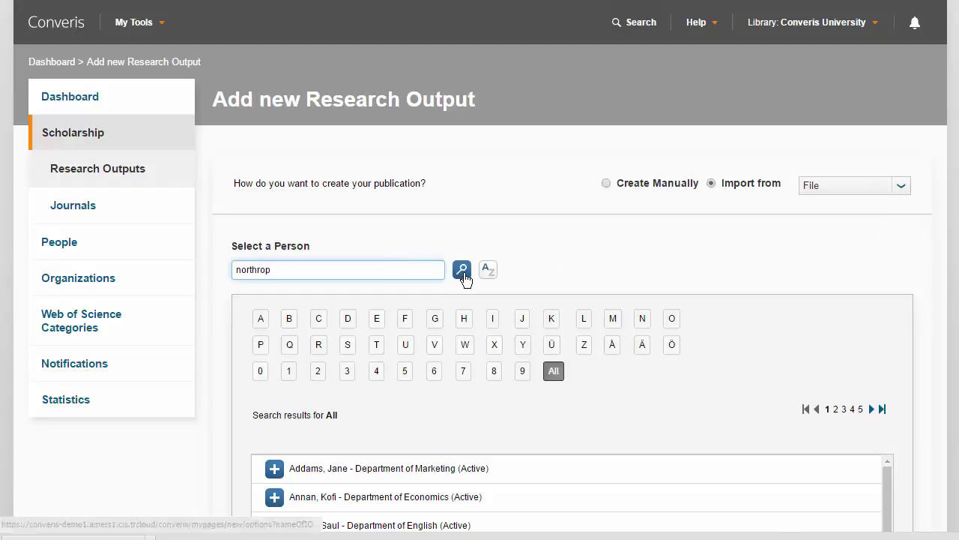
left_click(463, 275)
left_click(275, 368)
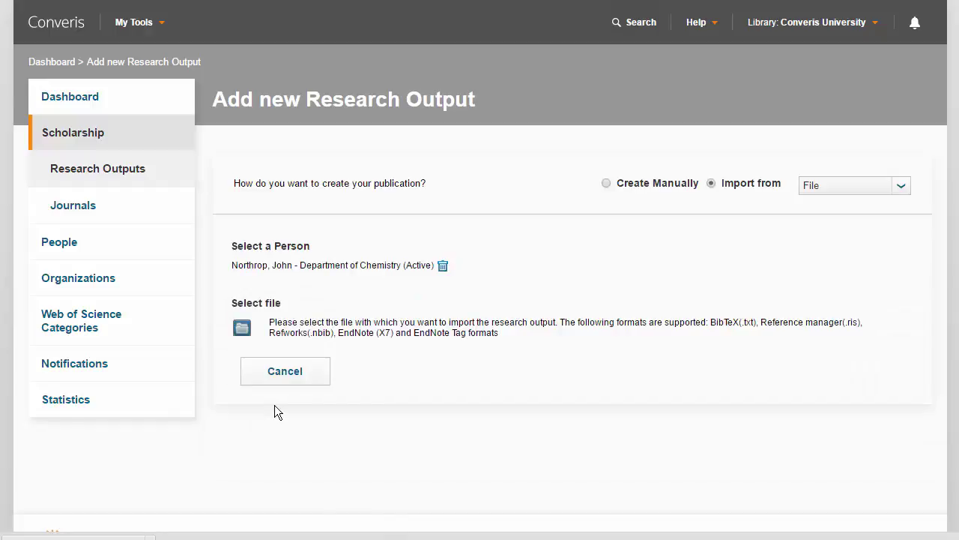
Load the BibTeX file savedrecs (4).bib, import its MELAS syndrome and Interleukin-16 publications, and go to validating them.
left_click(242, 332)
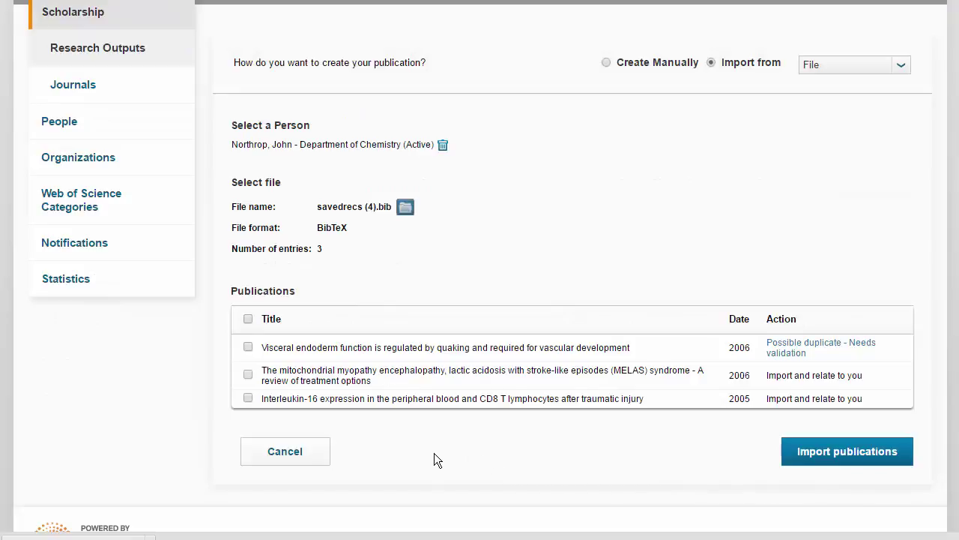
left_click(248, 374)
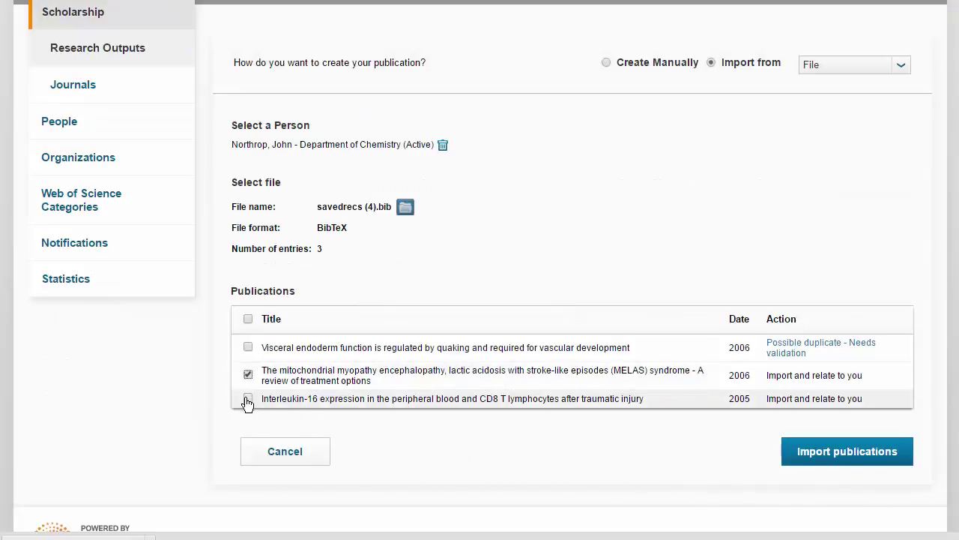
left_click(248, 398)
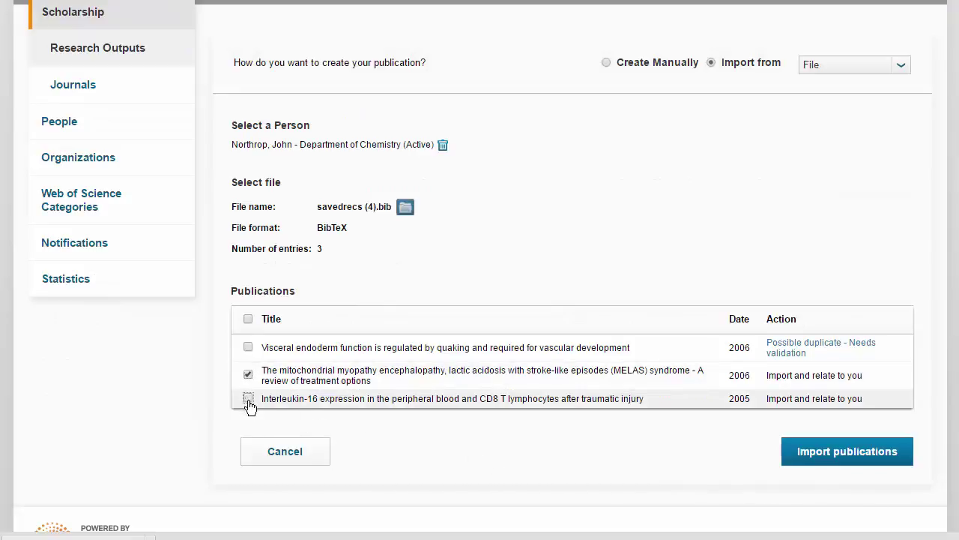
left_click(843, 449)
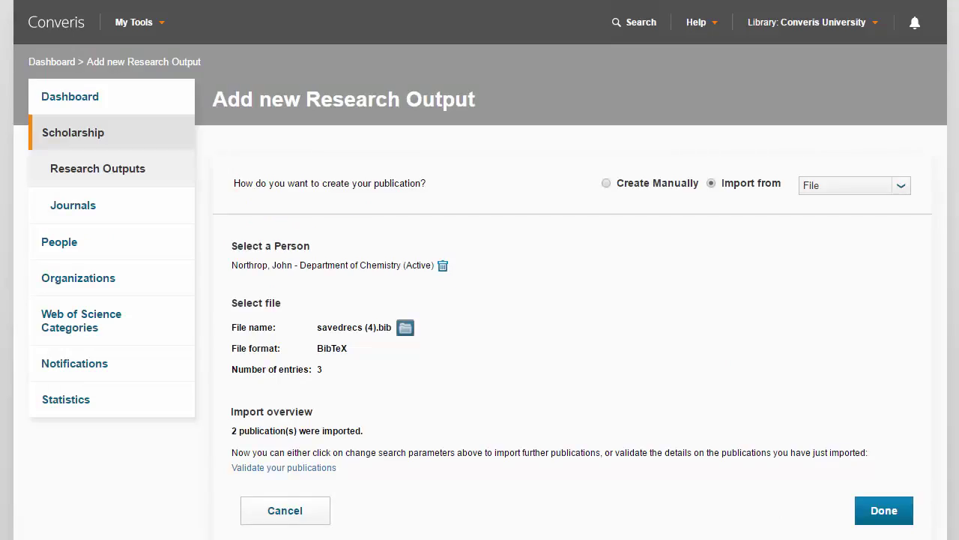
left_click(317, 470)
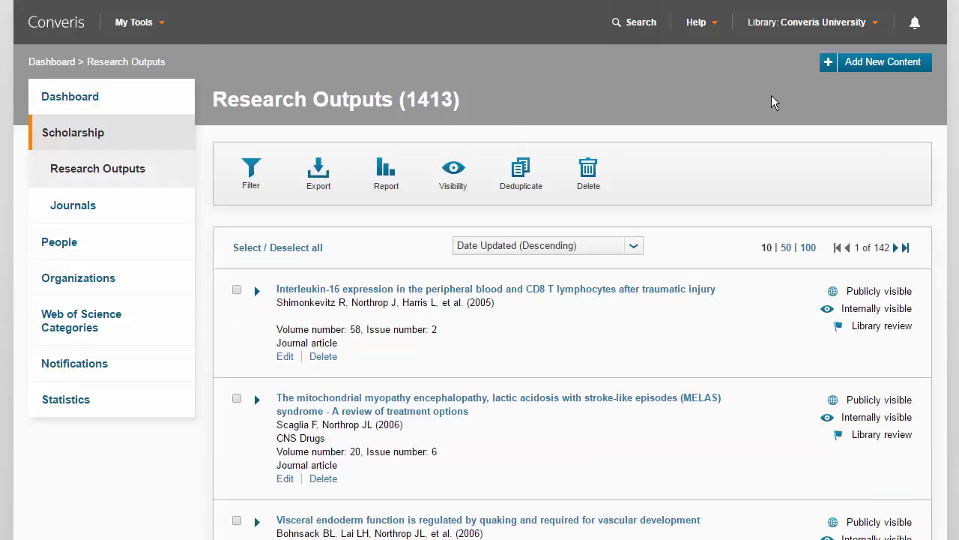
Start a manually created research output of the Artistic/Performance type Performance.
left_click(829, 65)
left_click(827, 88)
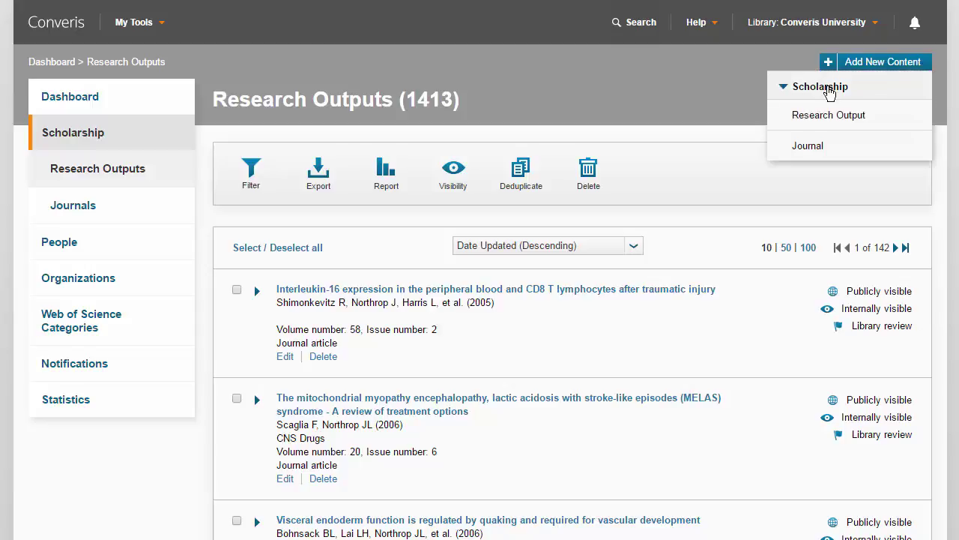
left_click(824, 116)
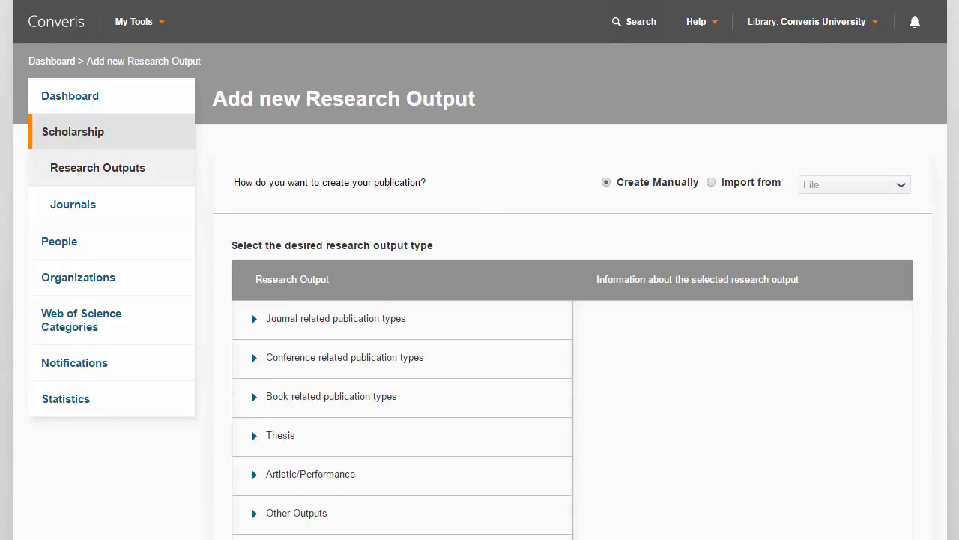
scroll(479, 300, "down", 3)
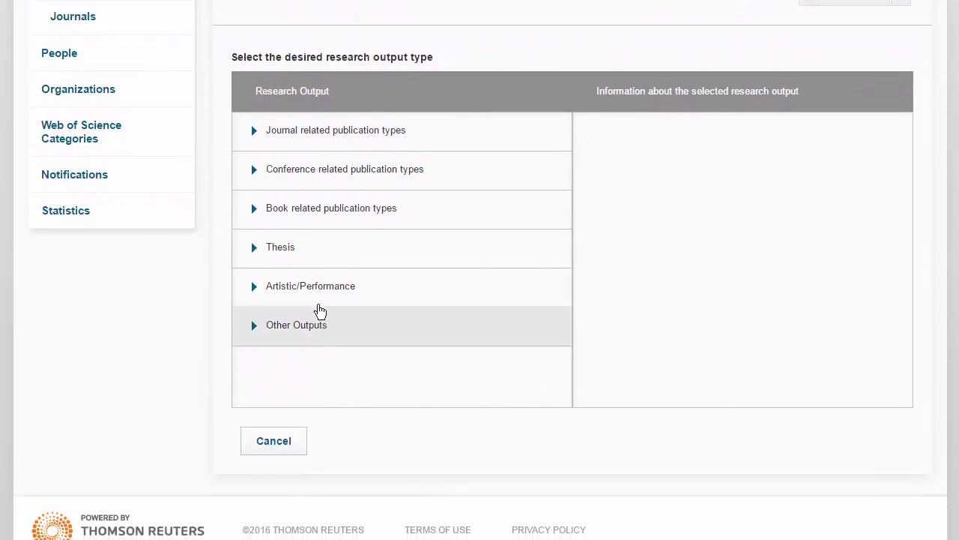
left_click(318, 291)
left_click(320, 364)
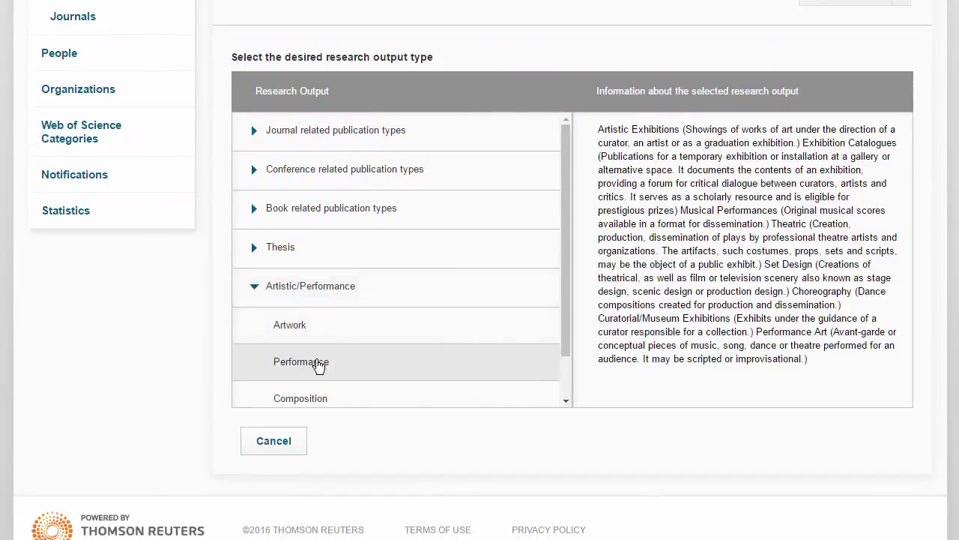
left_click(319, 364)
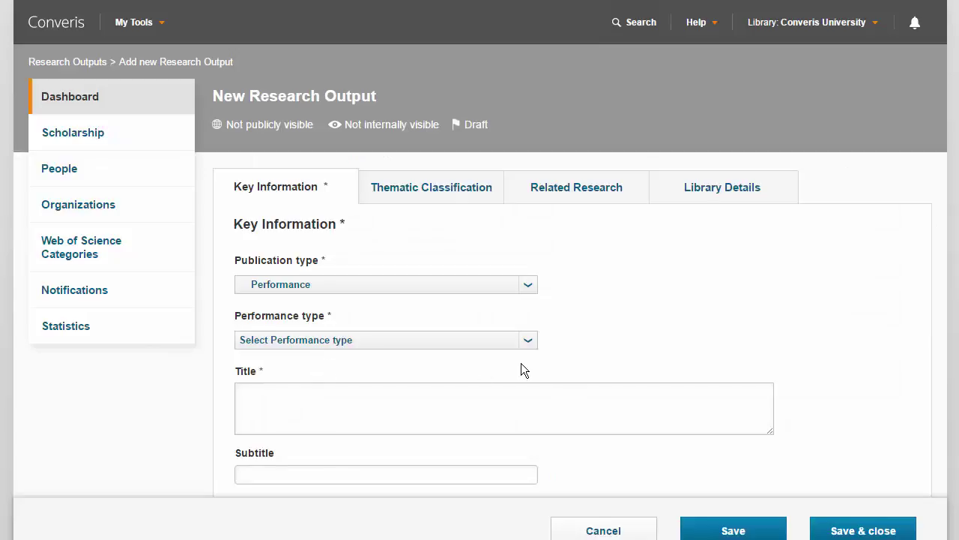
Set the performance type to Theatric and enter the title "Piedra de Sol".
left_click(528, 341)
left_click(504, 394)
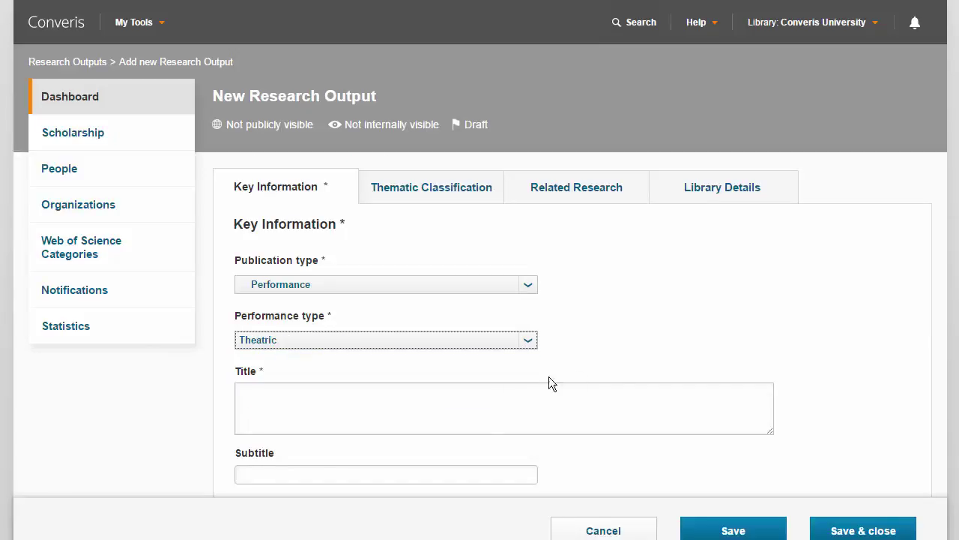
left_click(620, 409)
type("Pied")
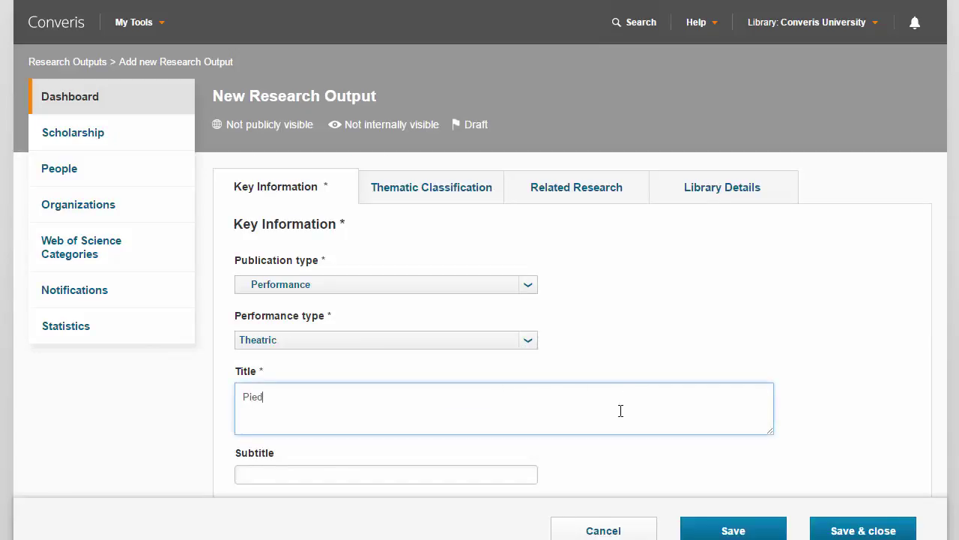
type("ra de Sol")
Find the Department of English faculty member by surname and relate them to the performance under Artists/Producers/Writers.
scroll(621, 410, "down", 5)
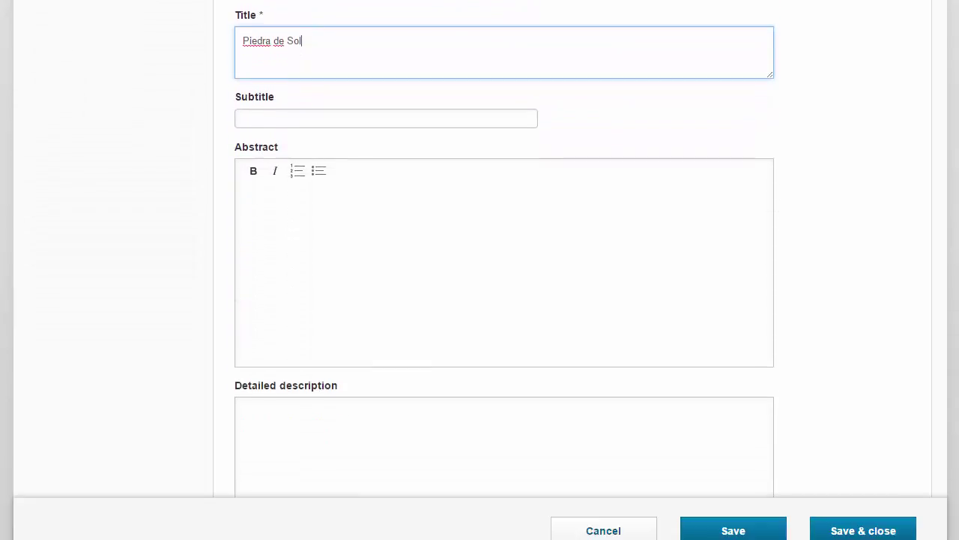
scroll(443, 405, "down", 6)
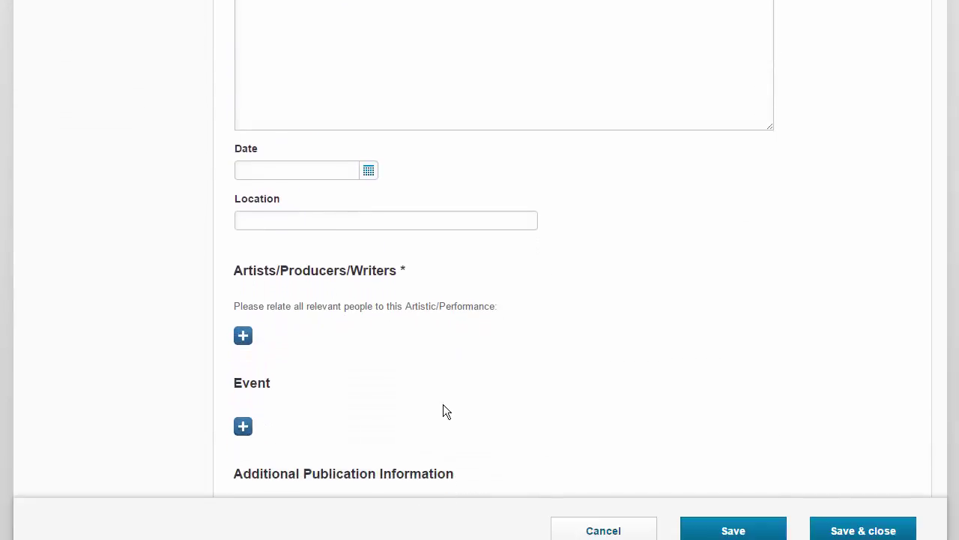
left_click(243, 335)
type("paz")
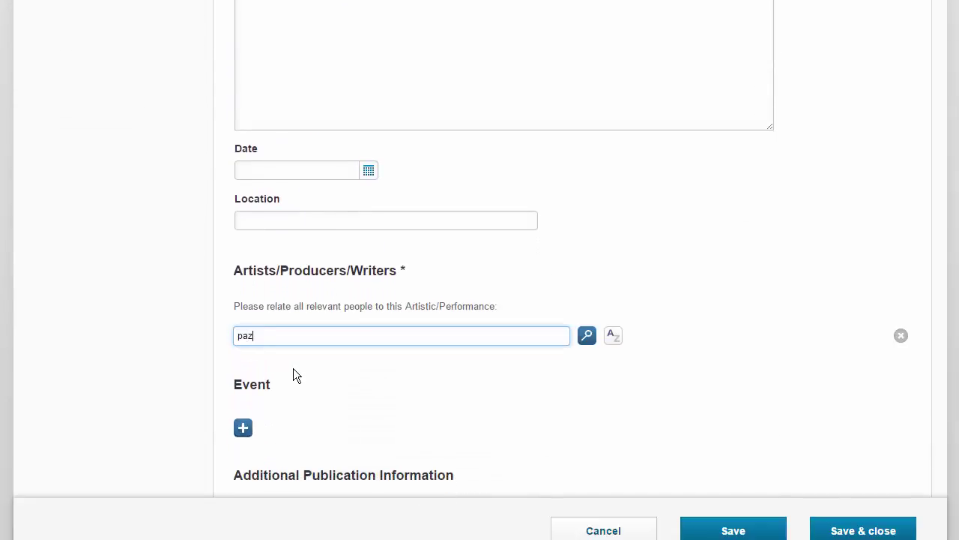
left_click(587, 337)
left_click(276, 428)
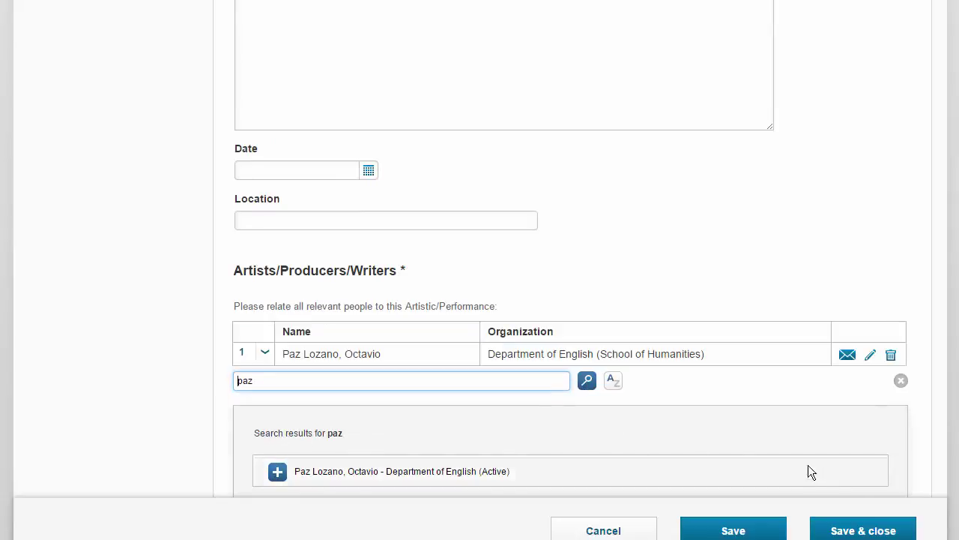
Save and close the new performance record with the status Validated.
left_click(873, 532)
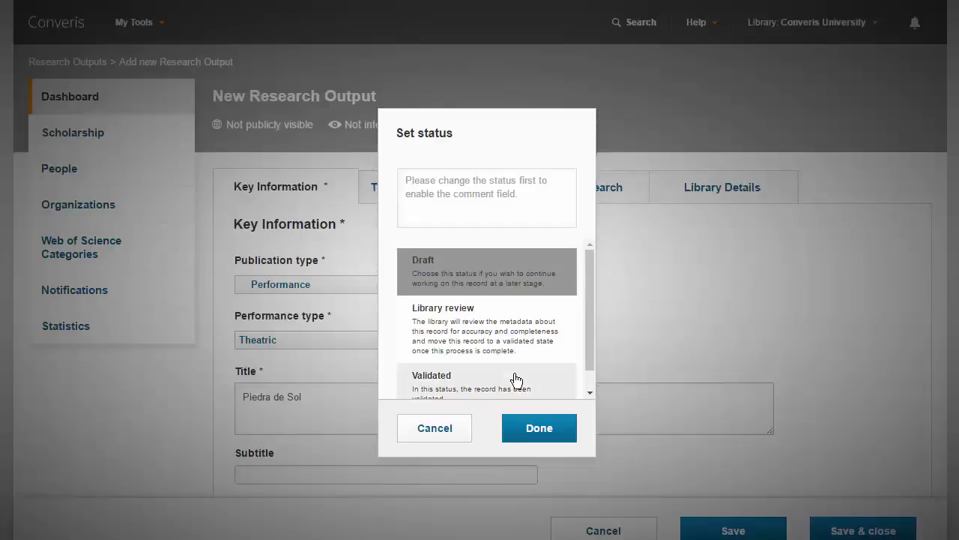
left_click(514, 381)
left_click(537, 428)
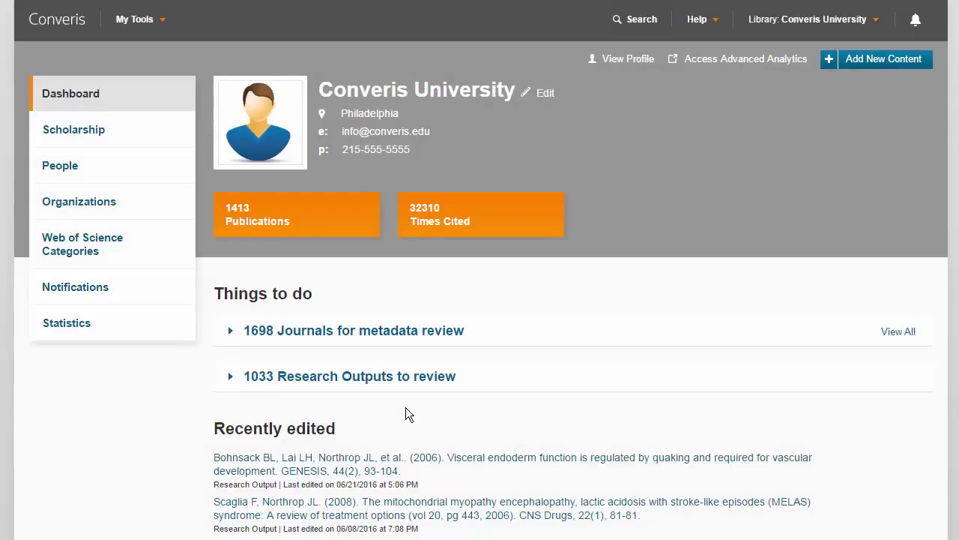
Expand the Research Outputs to review on the dashboard, and open the full Research Outputs list under Scholarship.
left_click(230, 377)
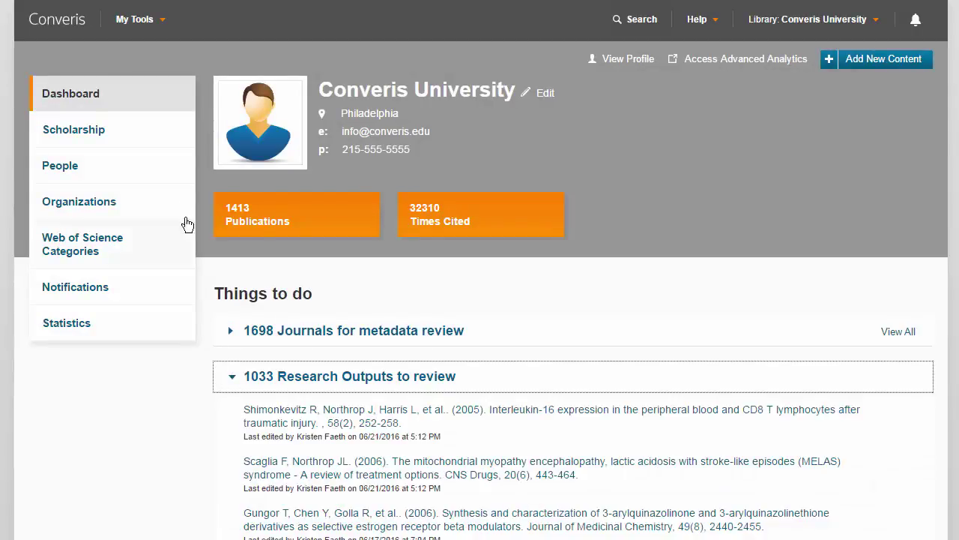
left_click(173, 144)
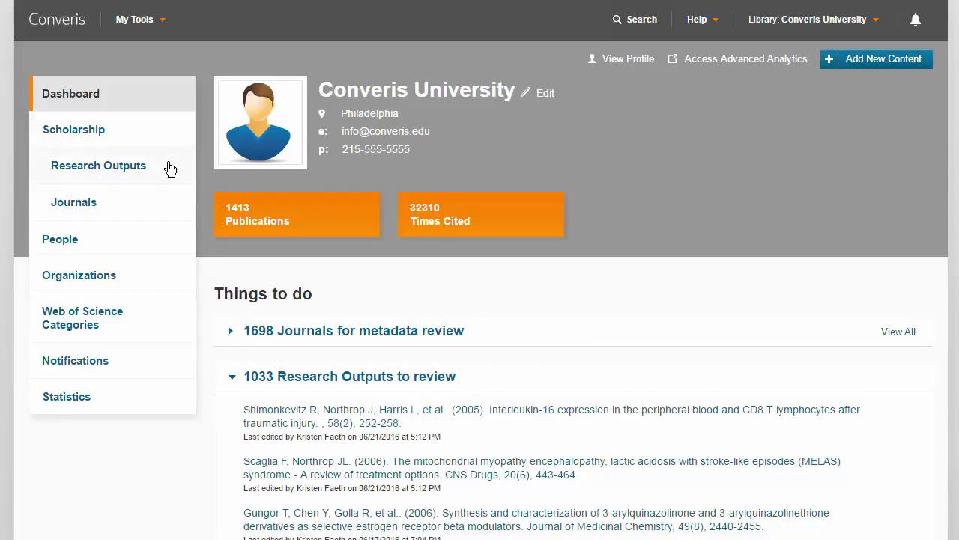
left_click(167, 166)
Filter the research outputs by Status equals Library review and look through the filtered list.
left_click(251, 166)
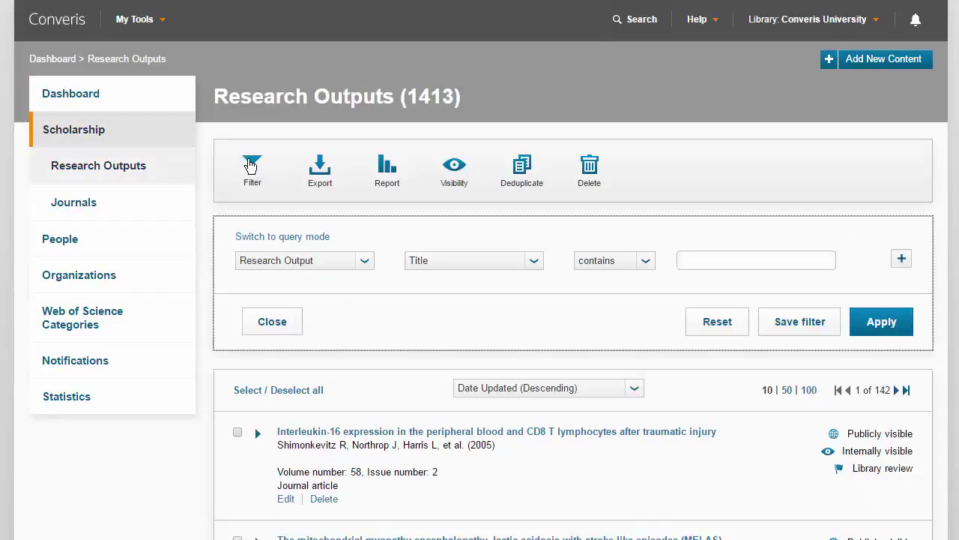
left_click(535, 260)
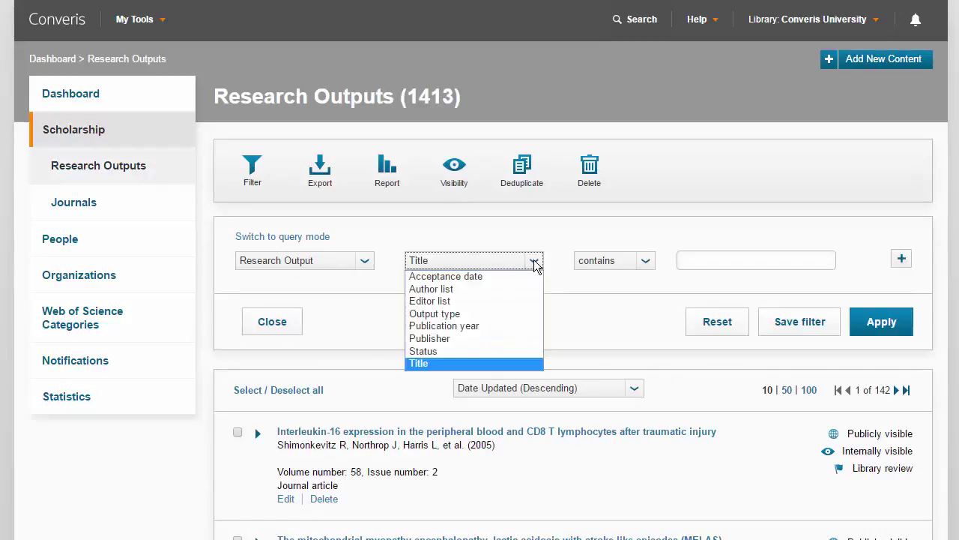
left_click(517, 351)
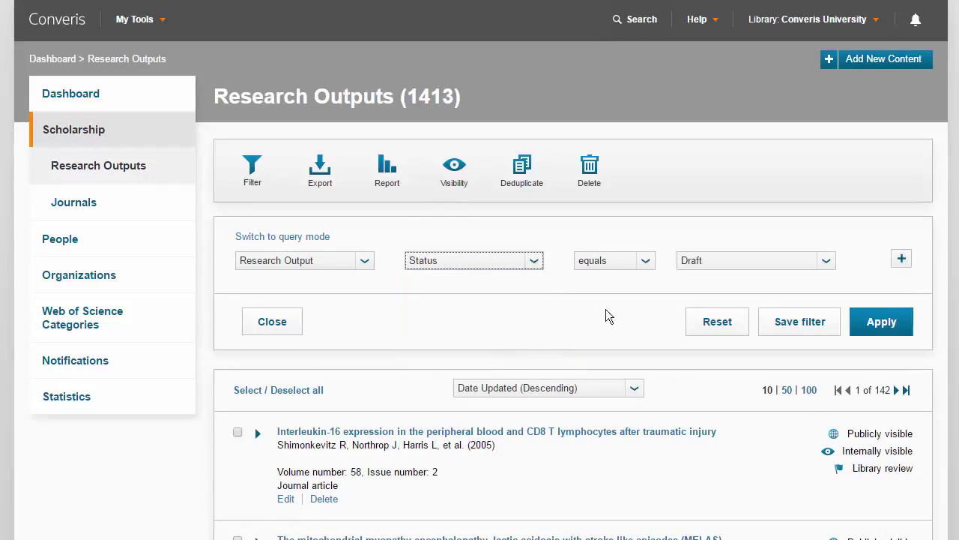
left_click(827, 264)
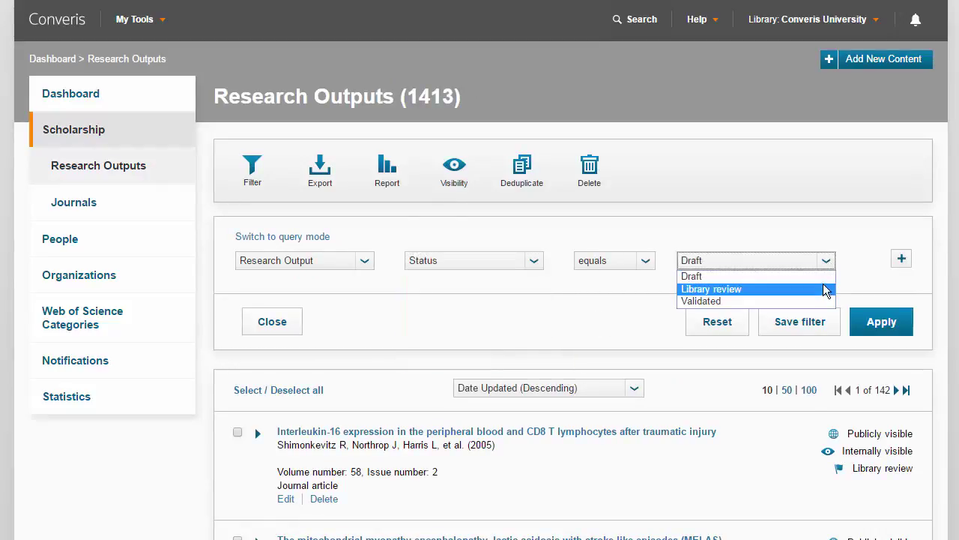
left_click(824, 289)
left_click(889, 321)
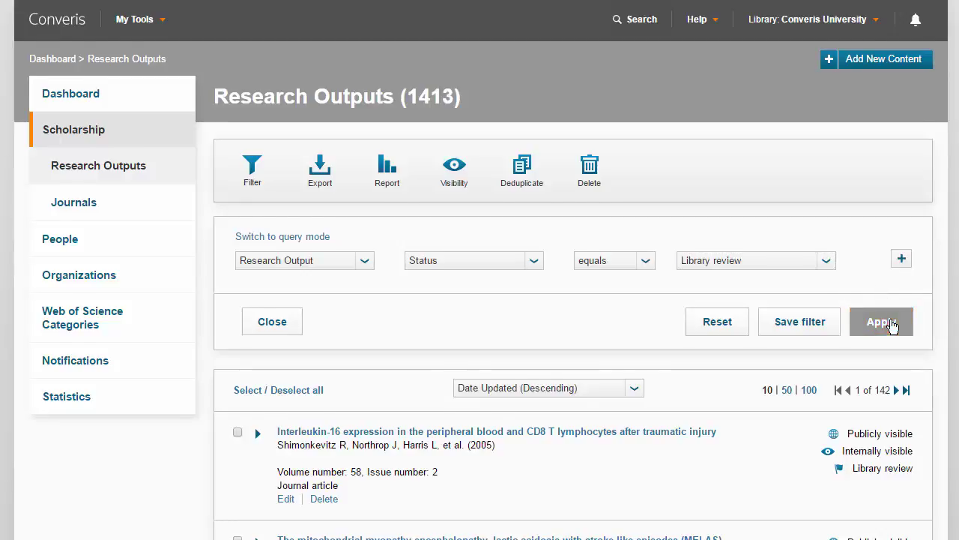
scroll(479, 300, "down", 4)
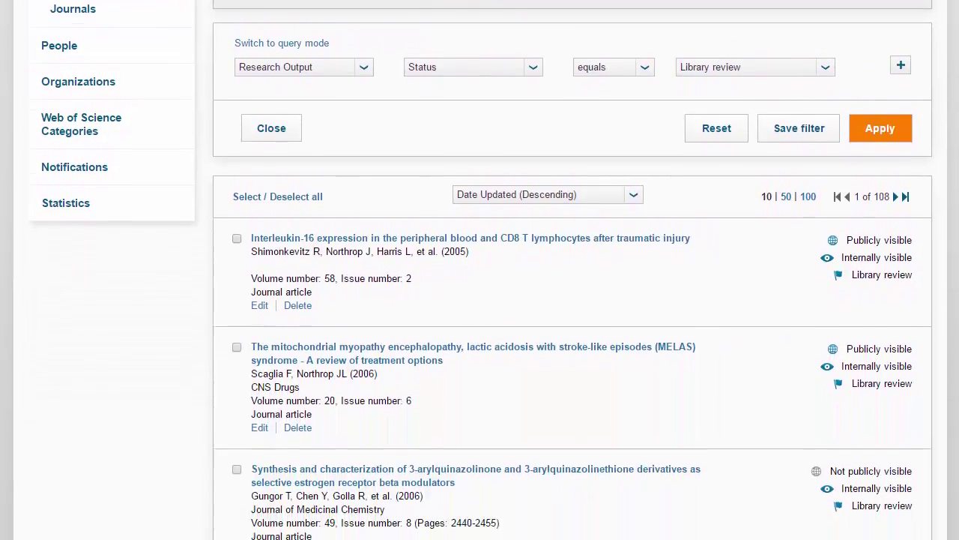
scroll(479, 299, "down", 1)
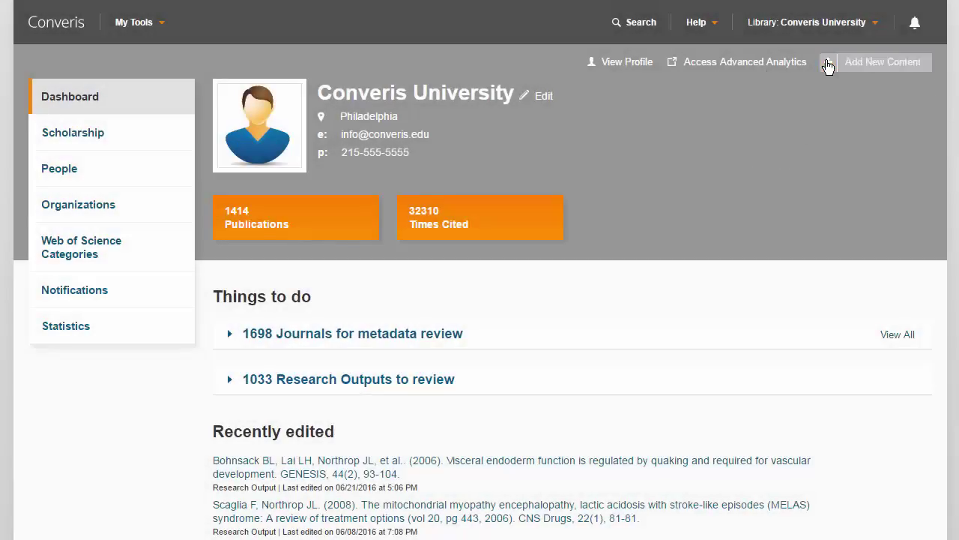
Open a blank record for a new Journal under Scholarship from the dashboard.
left_click(831, 62)
left_click(825, 83)
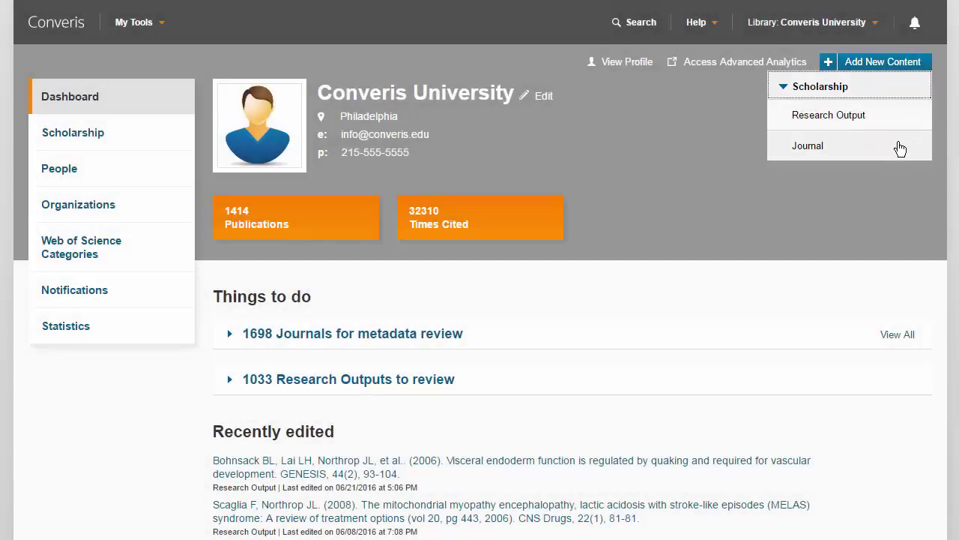
left_click(900, 148)
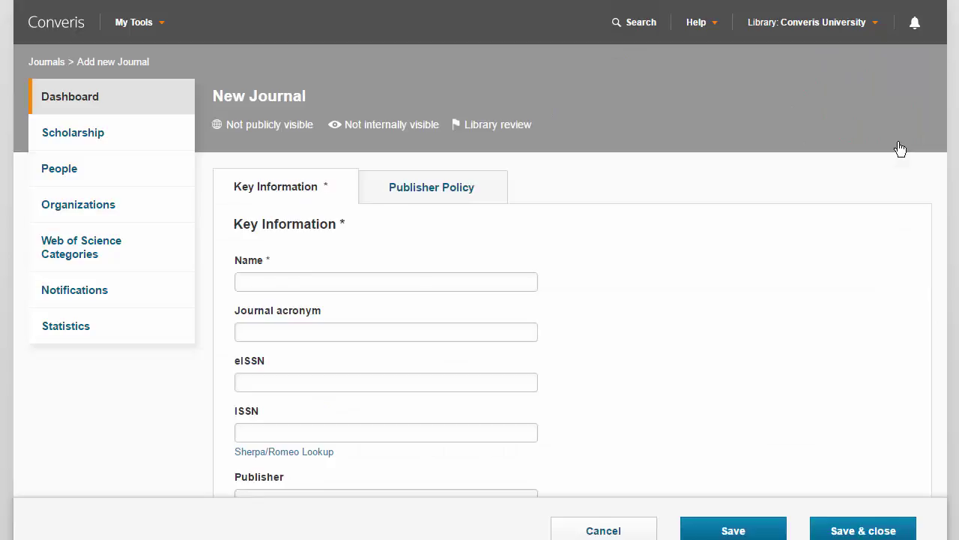
Name the new journal Pan African Medical Journal and fill in its ISSN 1937-8688 from the matching Sherpa/Romeo lookup reference.
scroll(901, 149, "down", 3)
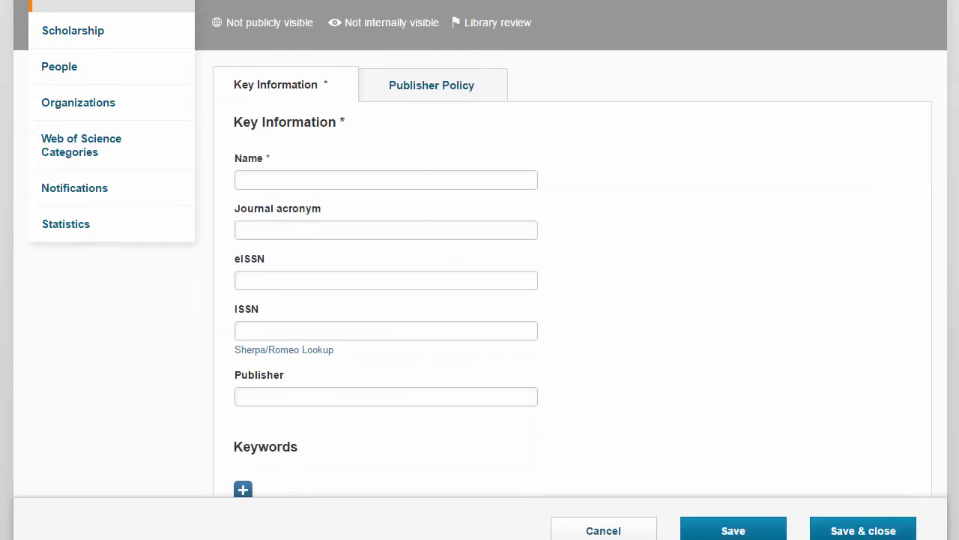
left_click(505, 160)
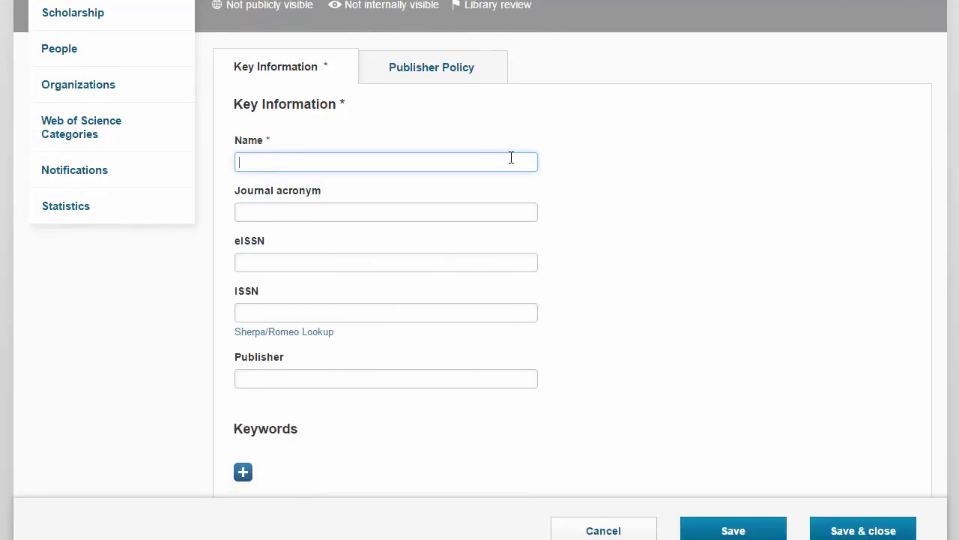
type("Pan African Medical Journal")
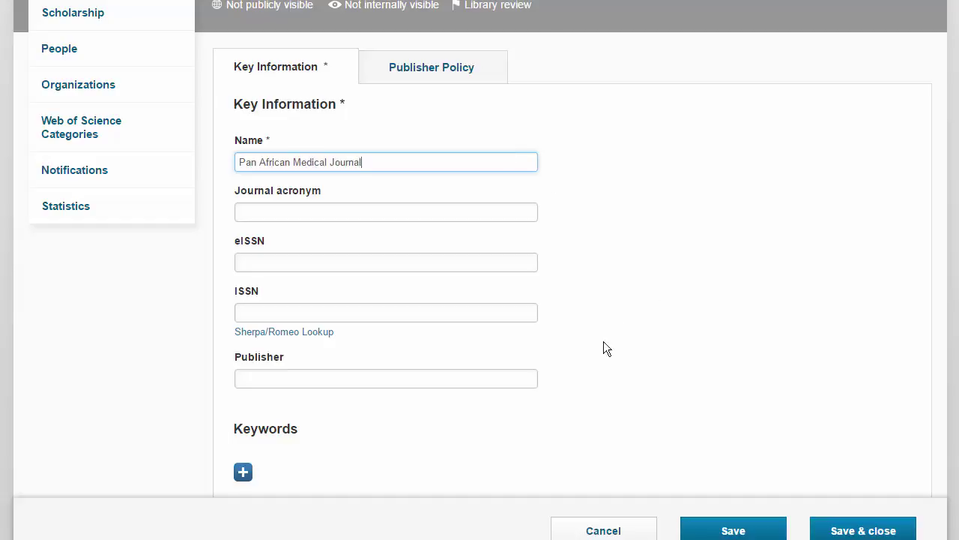
left_click(324, 333)
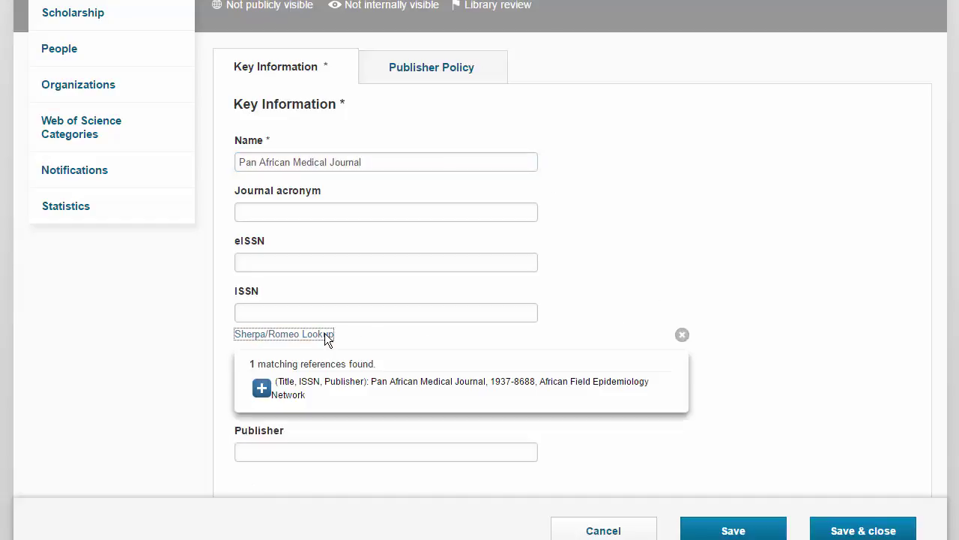
left_click(261, 388)
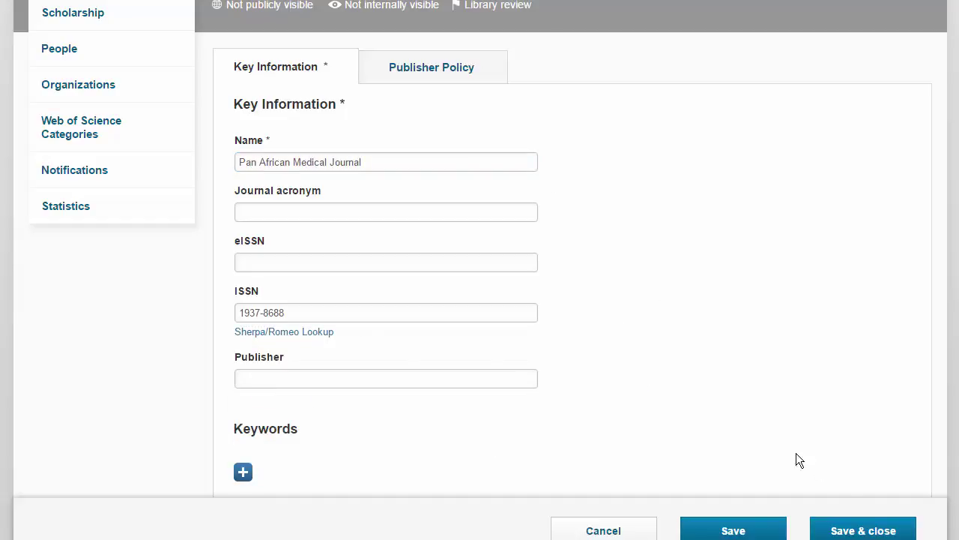
Save and close the journal with the status Verified - visible to the public, and open the Research Outputs list under Scholarship.
left_click(862, 533)
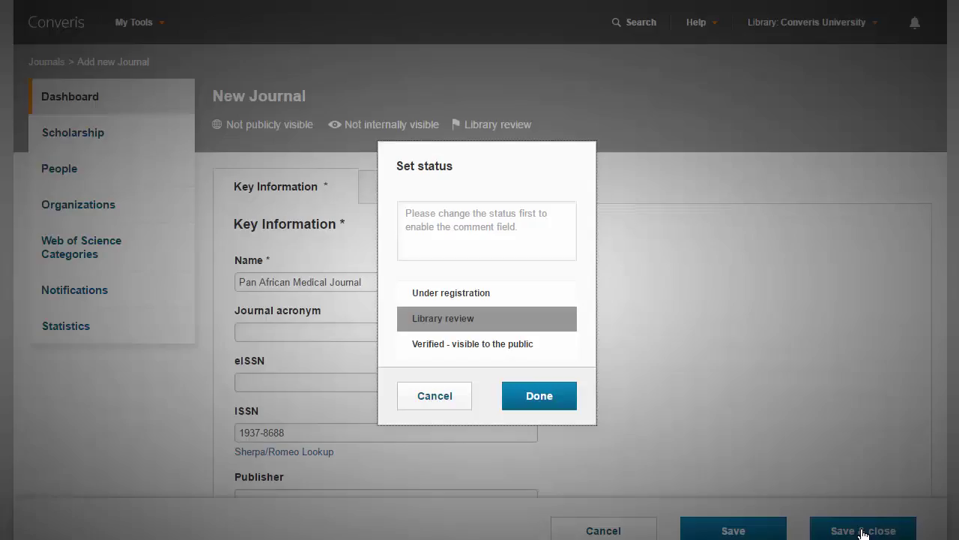
left_click(506, 346)
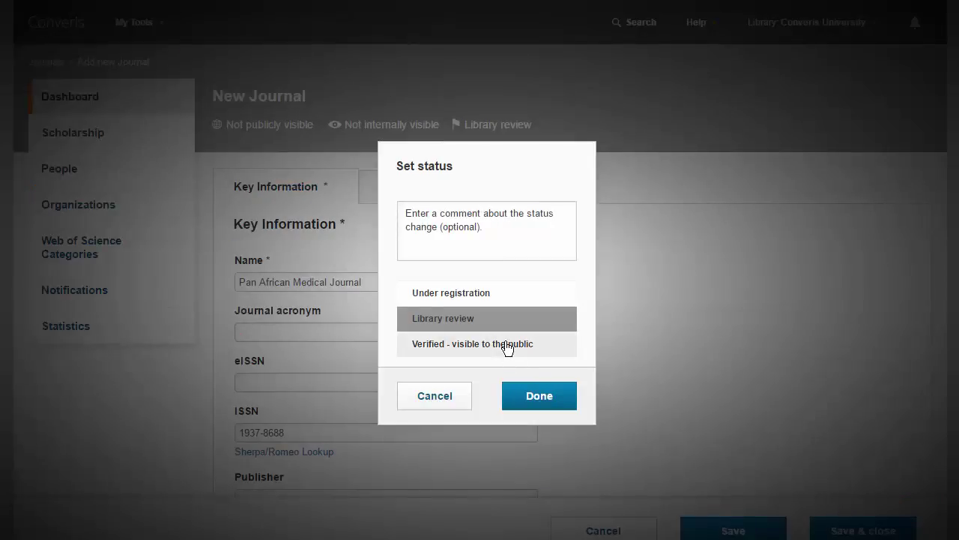
left_click(536, 392)
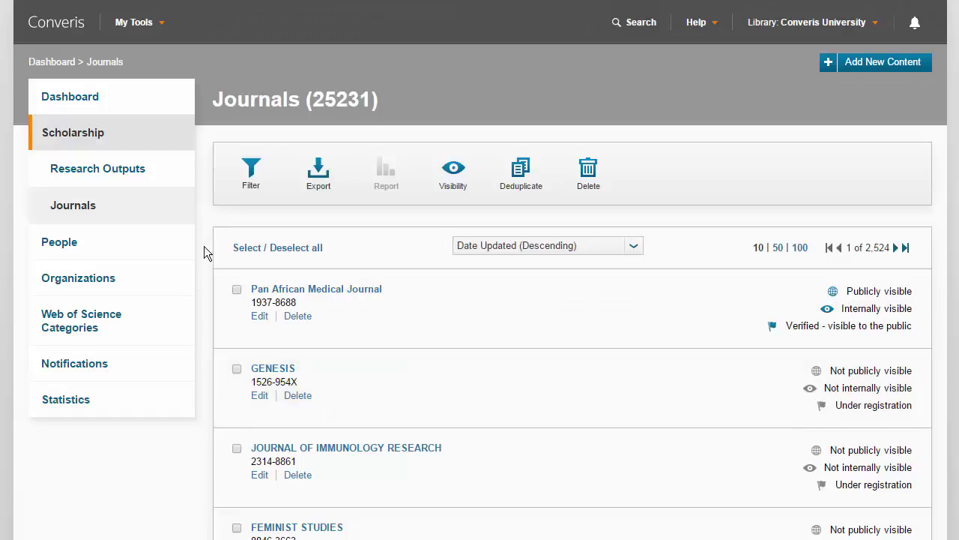
left_click(144, 173)
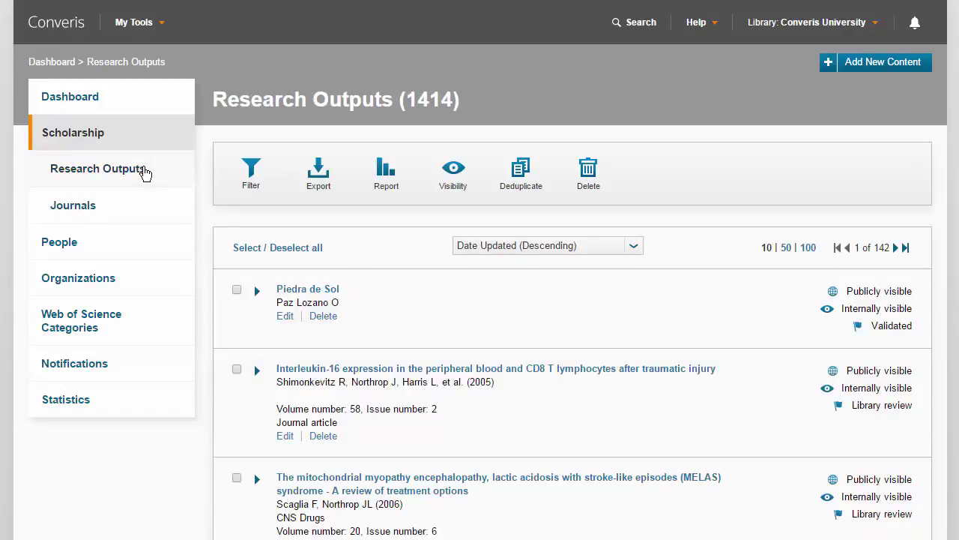